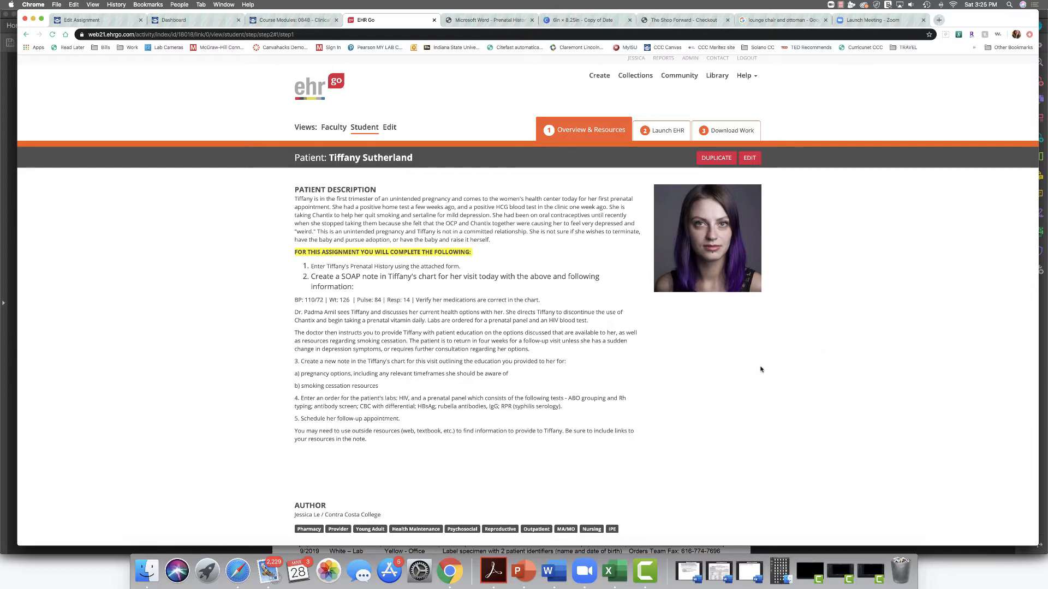
# Look over the assignment's topic resources and read through the completed prenatal history form PDF, from personal information to past medical history.
pyautogui.scroll(-5, 761, 370)
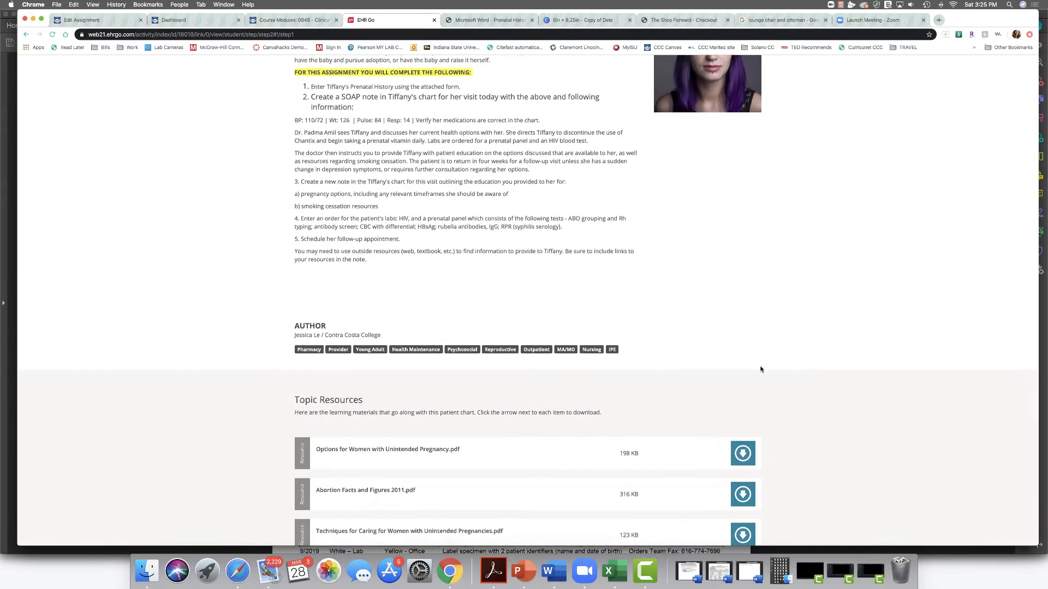
pyautogui.scroll(-1, 760, 370)
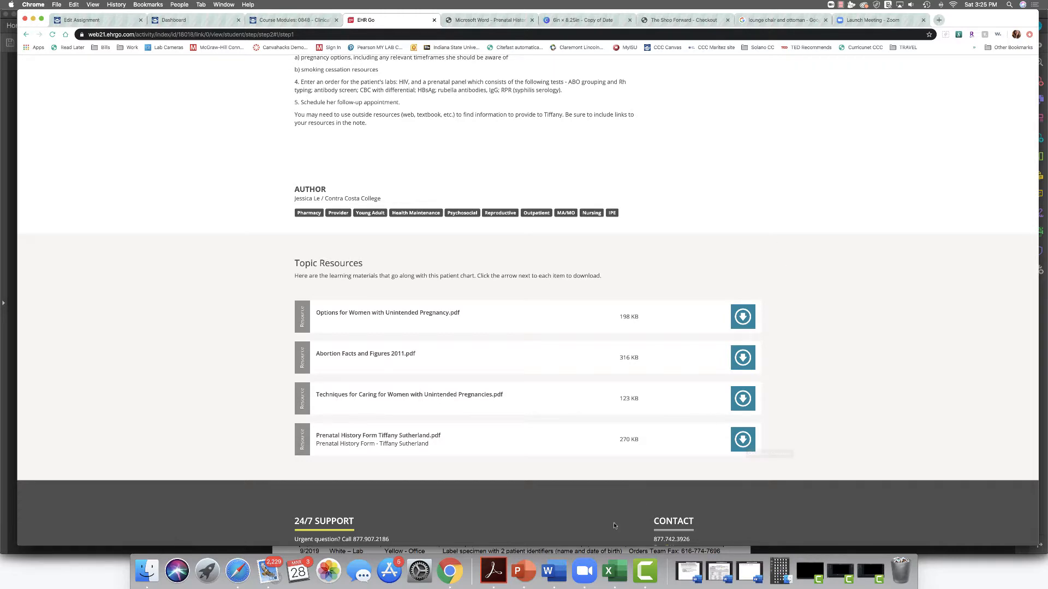
pyautogui.click(478, 22)
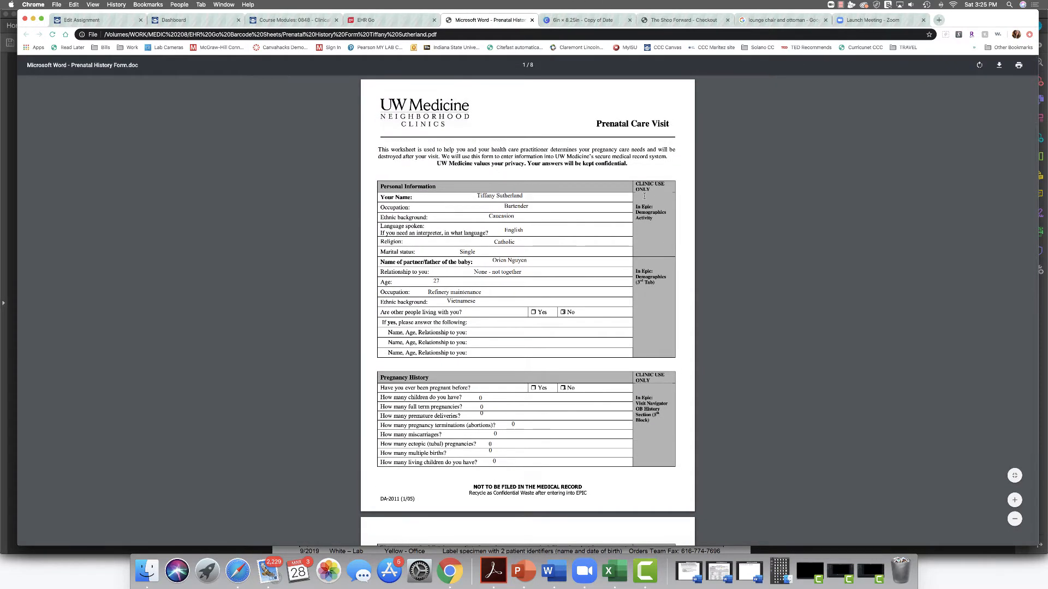
pyautogui.scroll(-3, 644, 196)
pyautogui.scroll(-15, 644, 196)
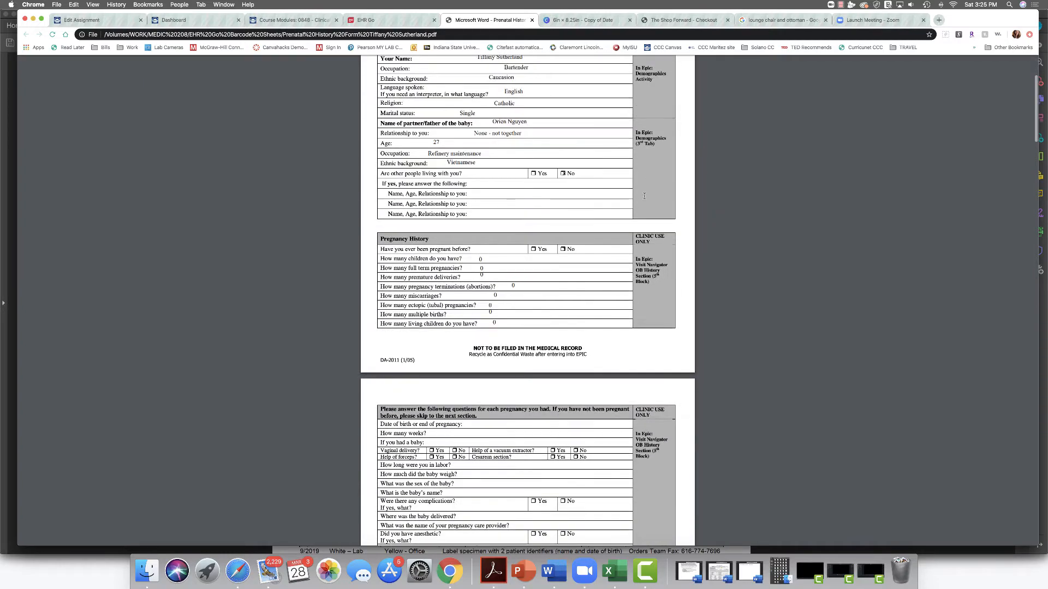
pyautogui.scroll(-18, 644, 196)
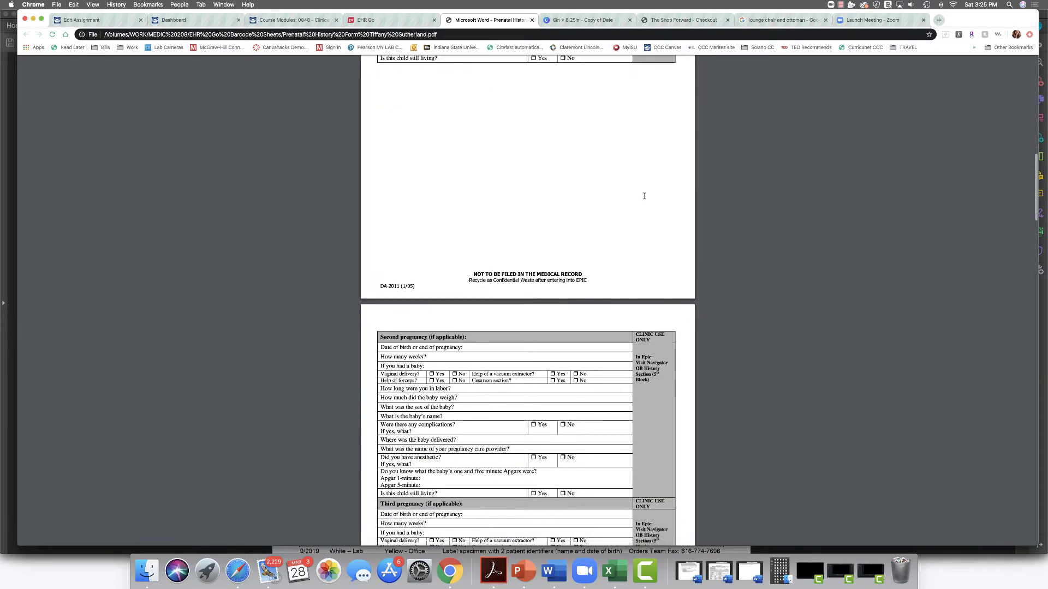
pyautogui.scroll(-5, 644, 196)
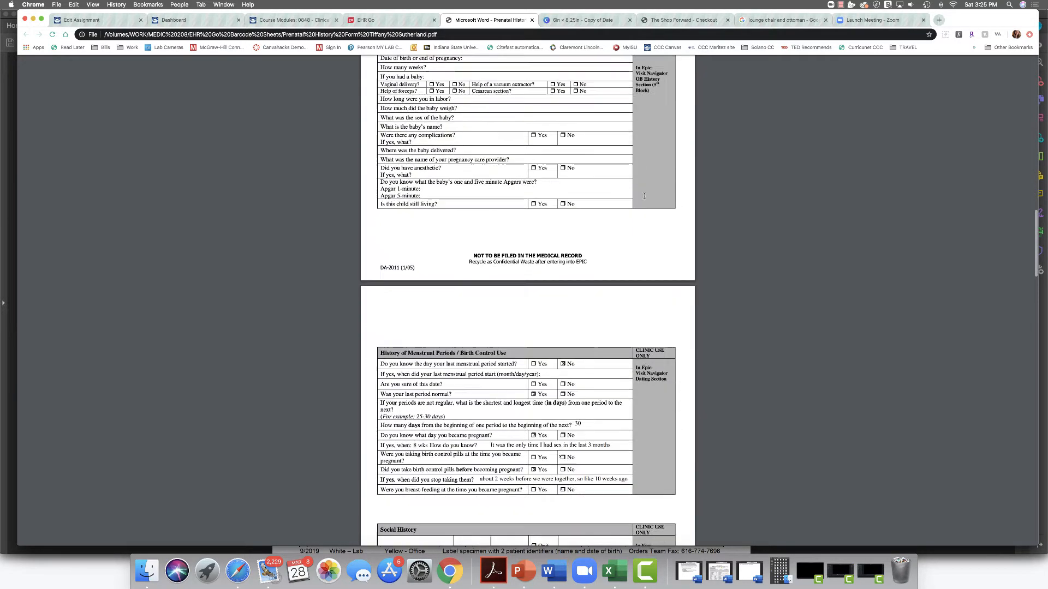
pyautogui.scroll(5, 644, 196)
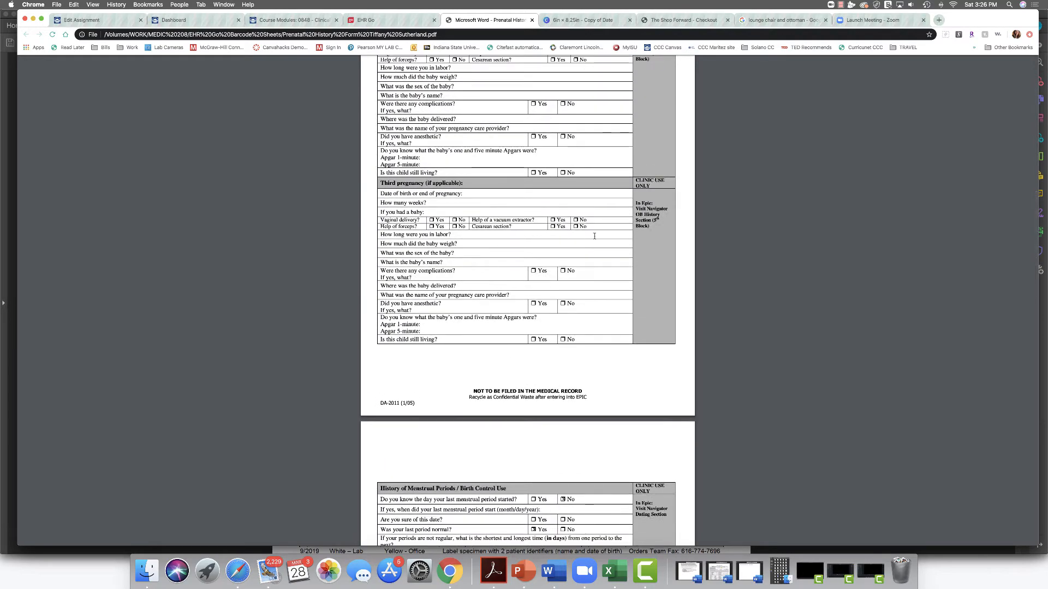
pyautogui.scroll(-2, 571, 272)
pyautogui.scroll(-12, 572, 272)
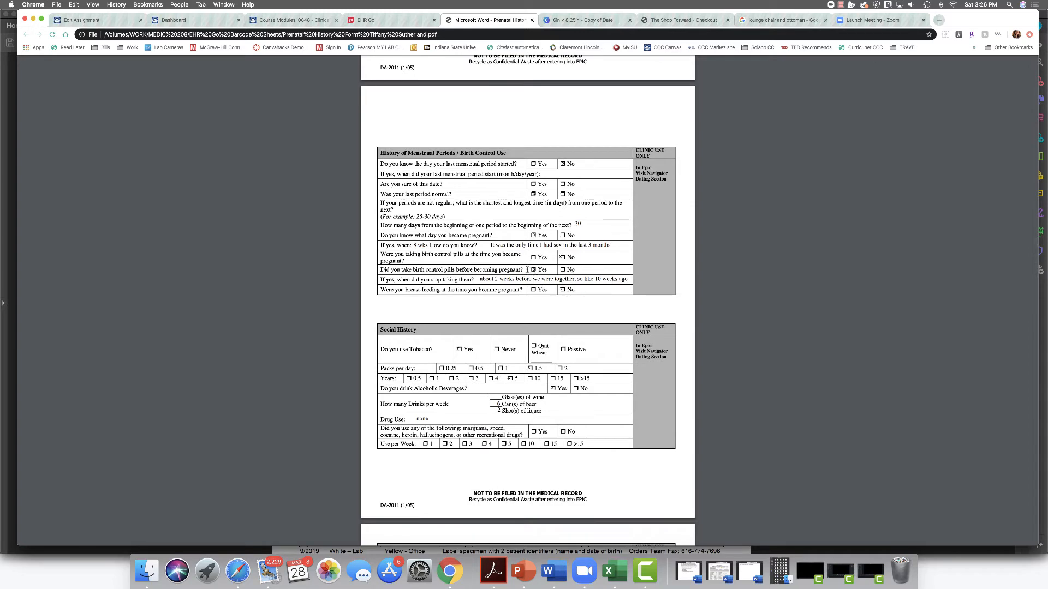
pyautogui.scroll(-3, 612, 277)
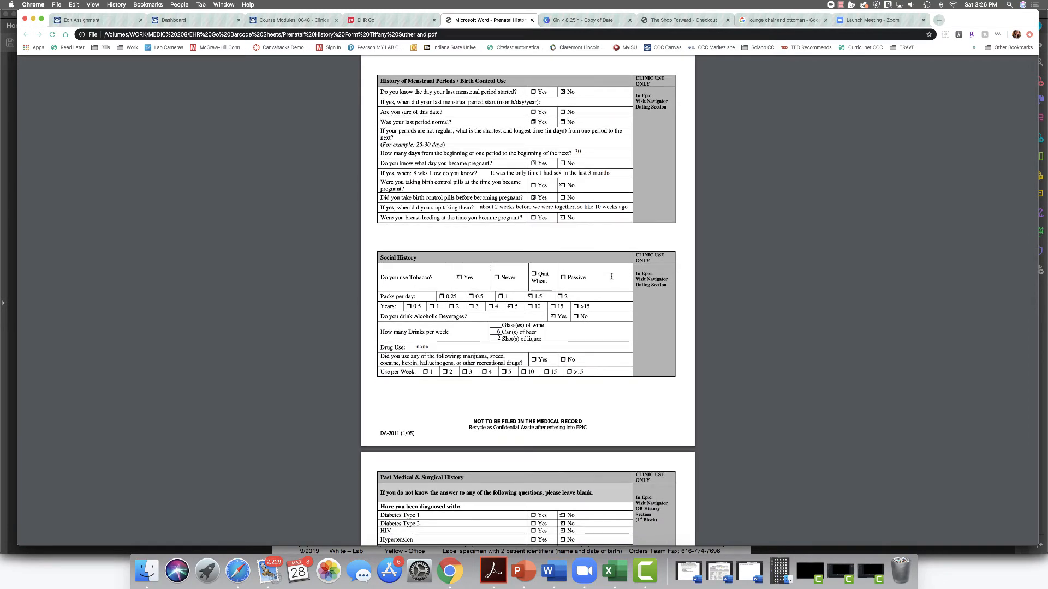
pyautogui.scroll(-8, 612, 276)
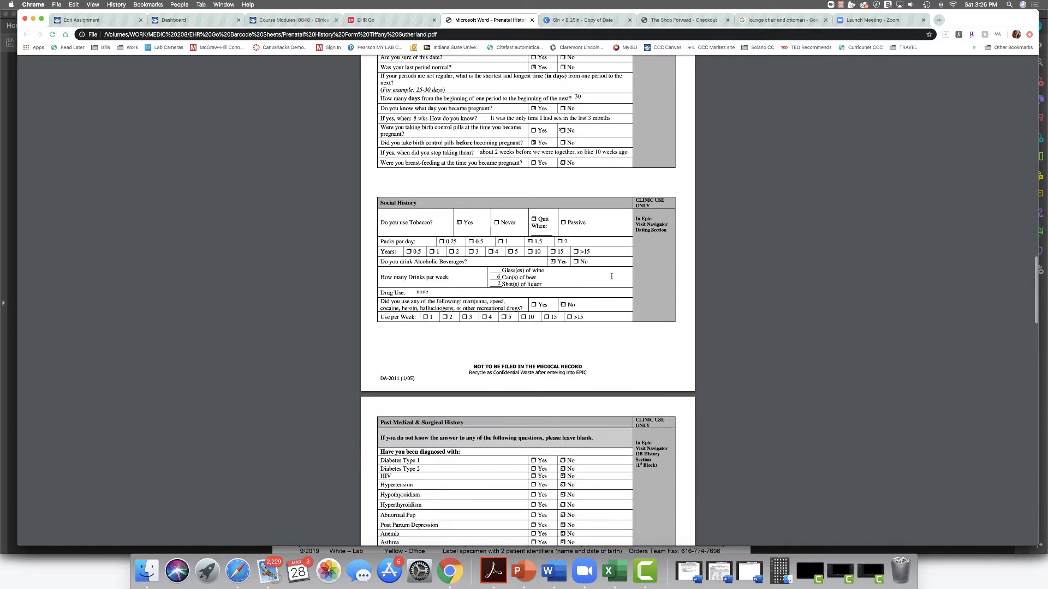
pyautogui.scroll(20, 611, 275)
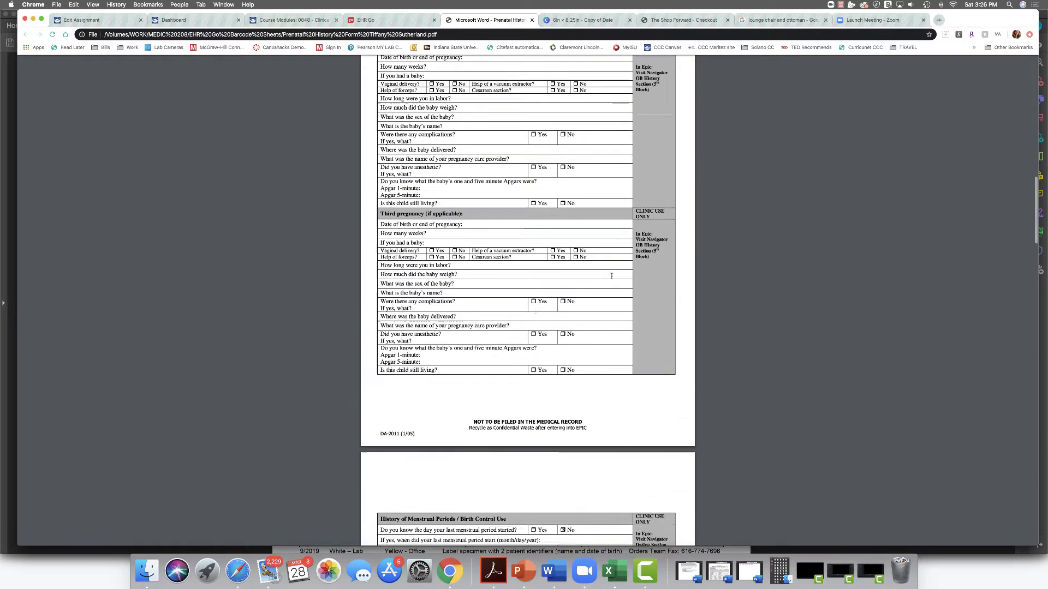
pyautogui.scroll(10, 611, 276)
# Return to the patient's assignment page and review the task list and downloadable topic resources.
pyautogui.click(393, 20)
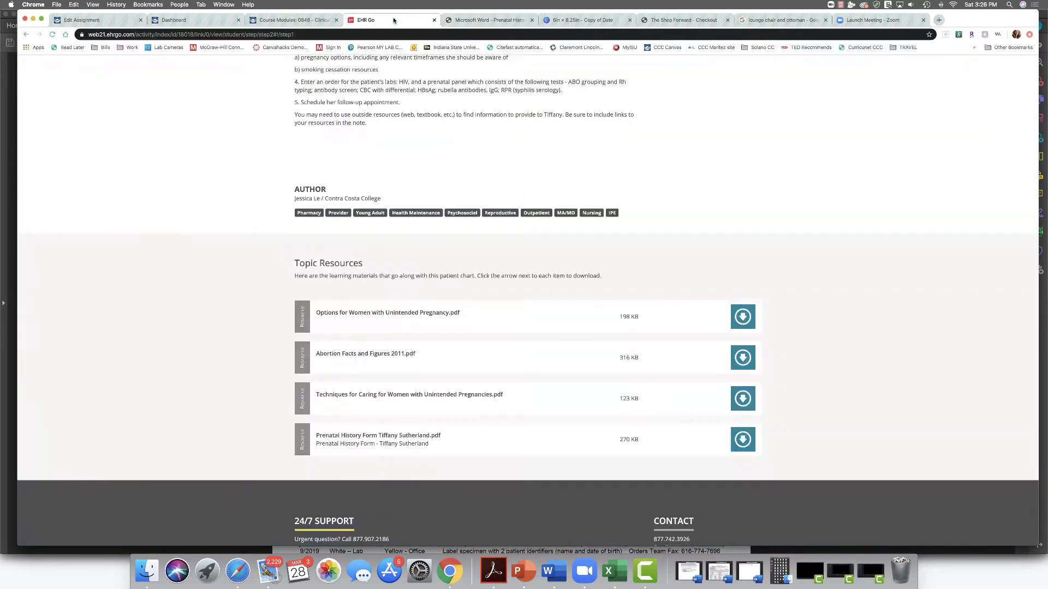
pyautogui.scroll(5, 630, 188)
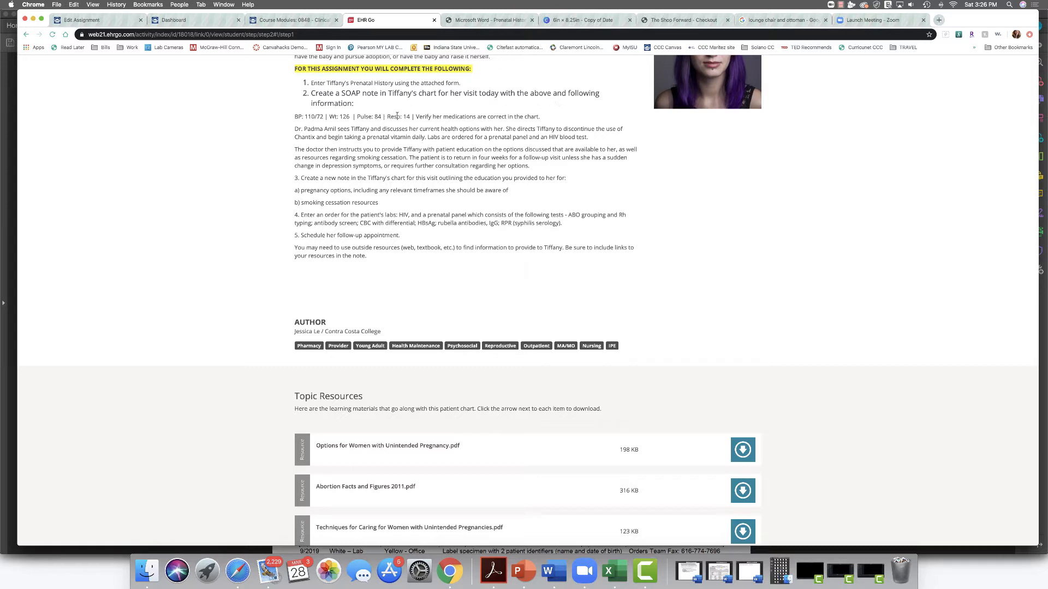
pyautogui.scroll(2, 466, 122)
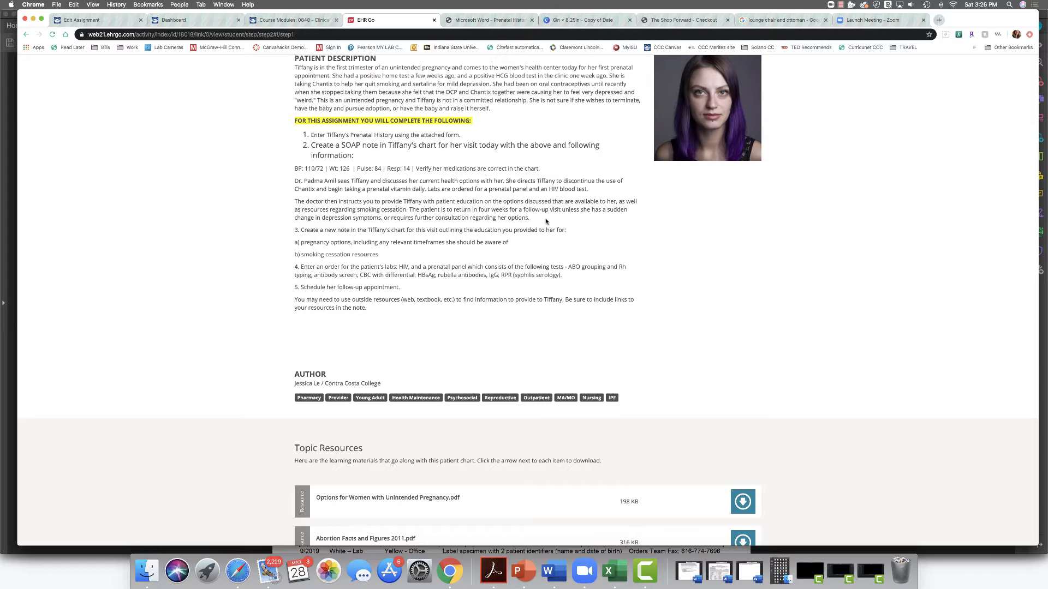
pyautogui.scroll(-5, 648, 269)
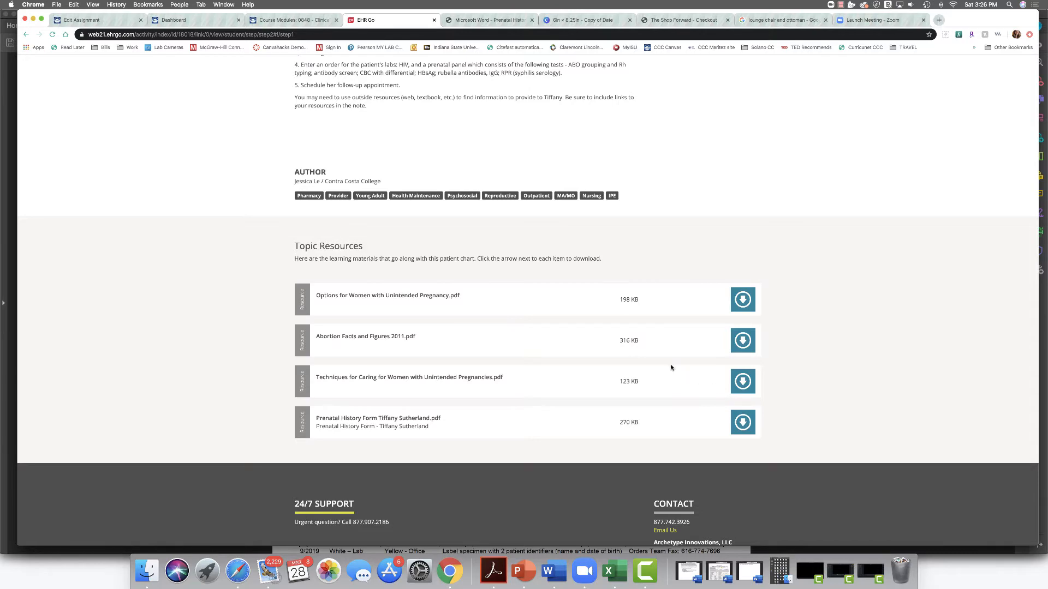
pyautogui.scroll(3, 672, 367)
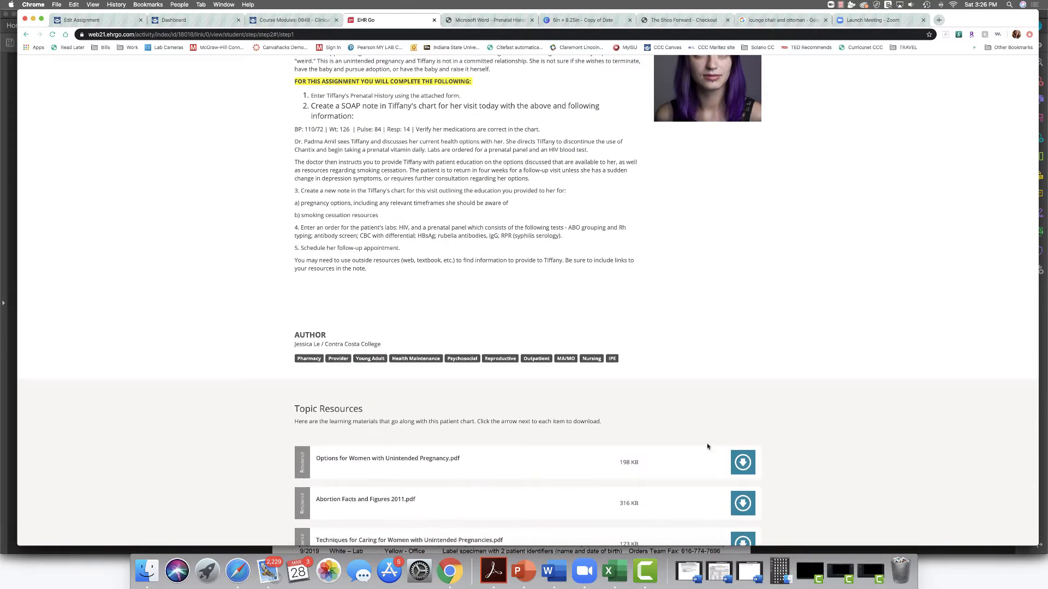
pyautogui.scroll(-2, 707, 447)
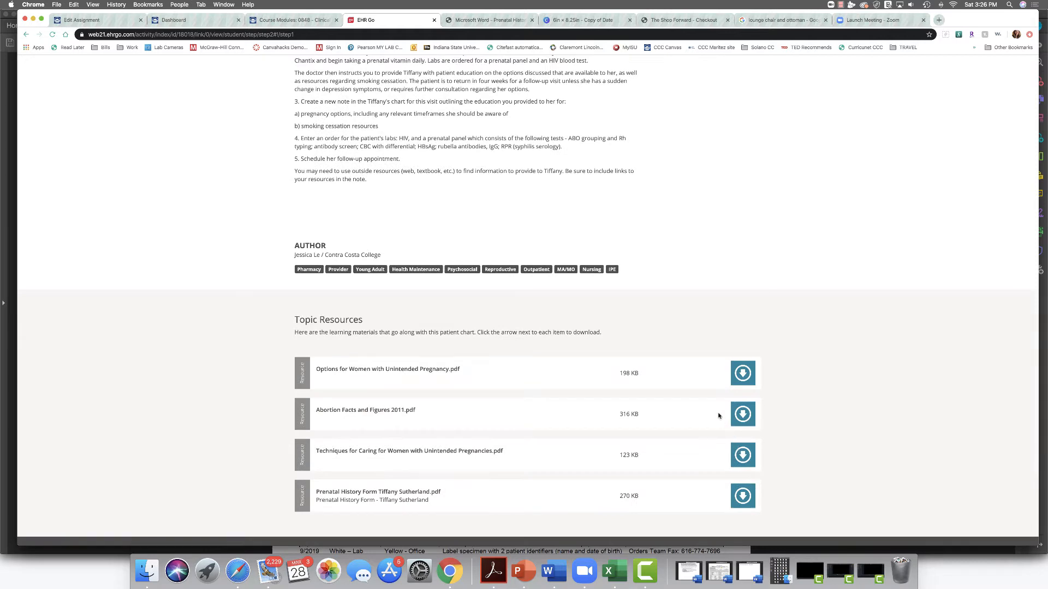
pyautogui.scroll(1, 686, 359)
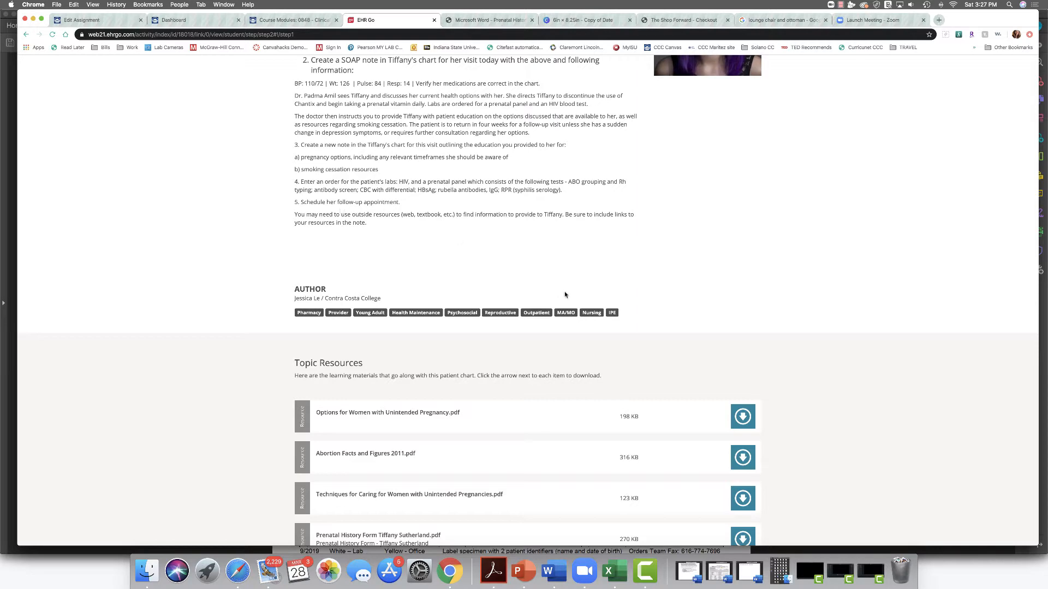
pyautogui.scroll(-4, 564, 294)
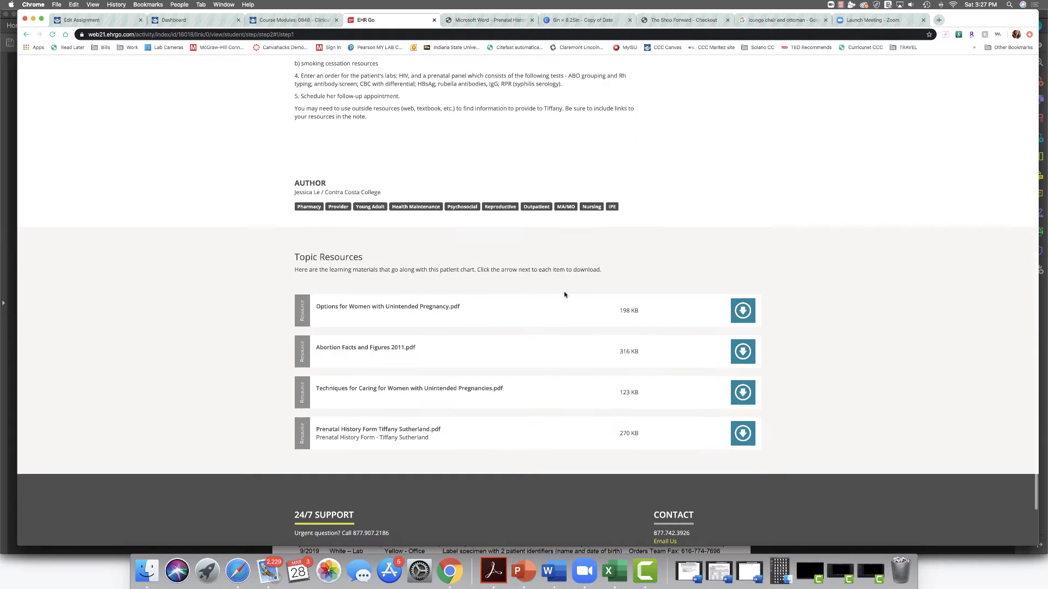
# Launch the EHR for this patient in a new session.
pyautogui.scroll(14, 564, 295)
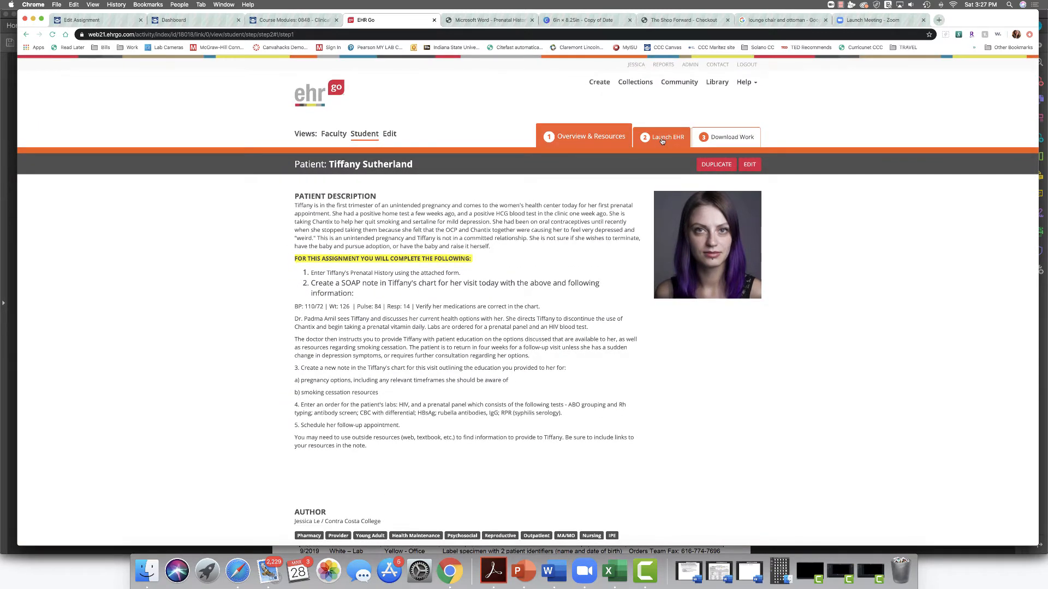
pyautogui.click(662, 141)
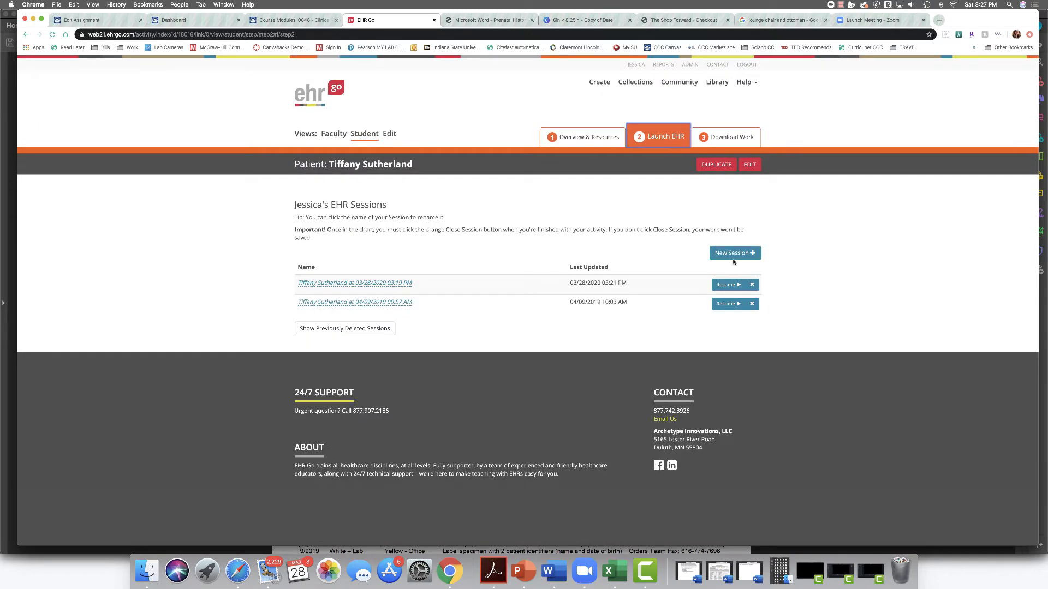
pyautogui.click(733, 257)
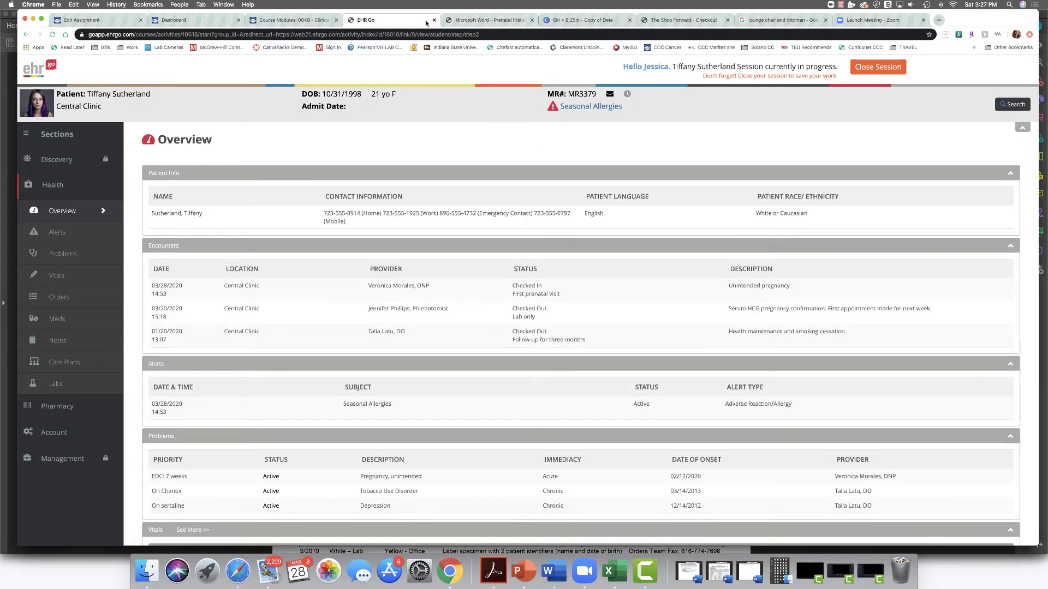
# Detach the EHR chart and the prenatal history PDF from the tabbed browser window into separate windows.
pyautogui.moveTo(418, 24); pyautogui.dragTo(951, 50)
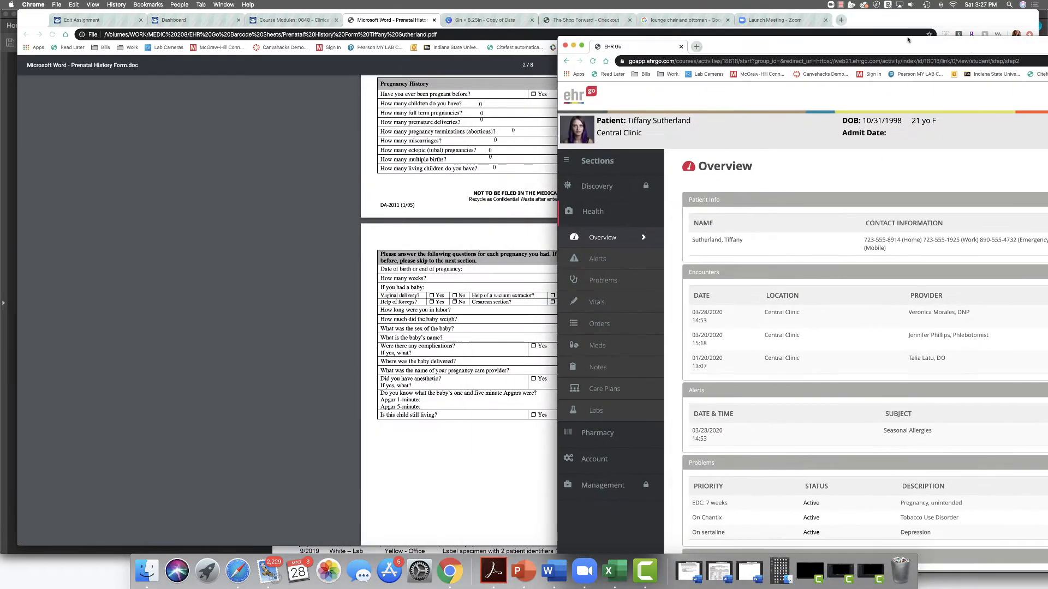
pyautogui.click(396, 22)
pyautogui.moveTo(396, 23); pyautogui.dragTo(61, 42)
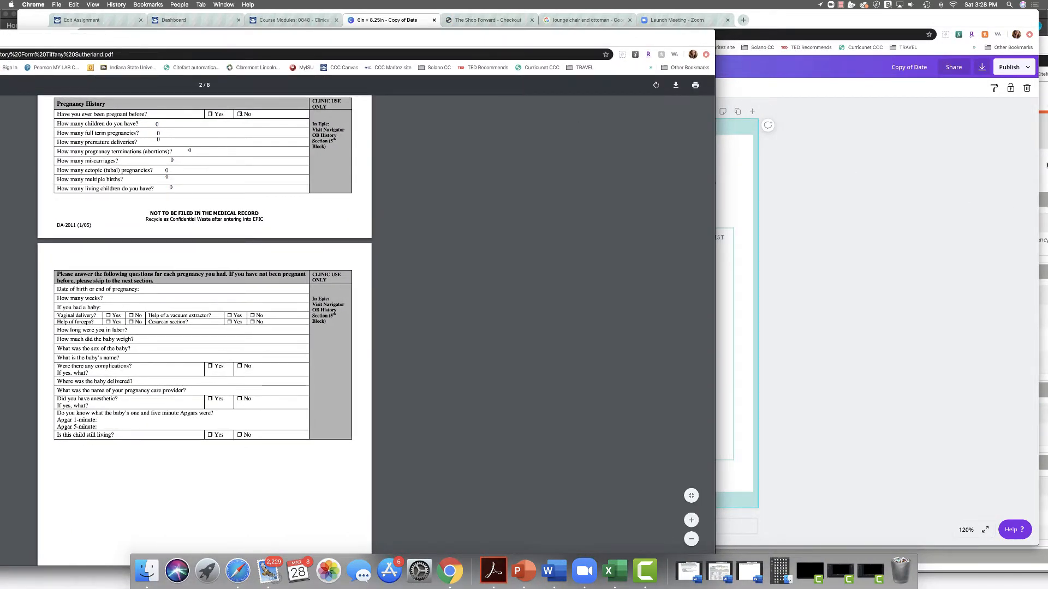
# Narrow the prenatal history PDF window and arrange it next to the EHR chart window so both can be viewed together.
pyautogui.click(1045, 164)
pyautogui.moveTo(856, 53); pyautogui.dragTo(645, 22)
pyautogui.moveTo(634, 22); pyautogui.dragTo(611, 23)
pyautogui.moveTo(236, 47); pyautogui.dragTo(157, 35)
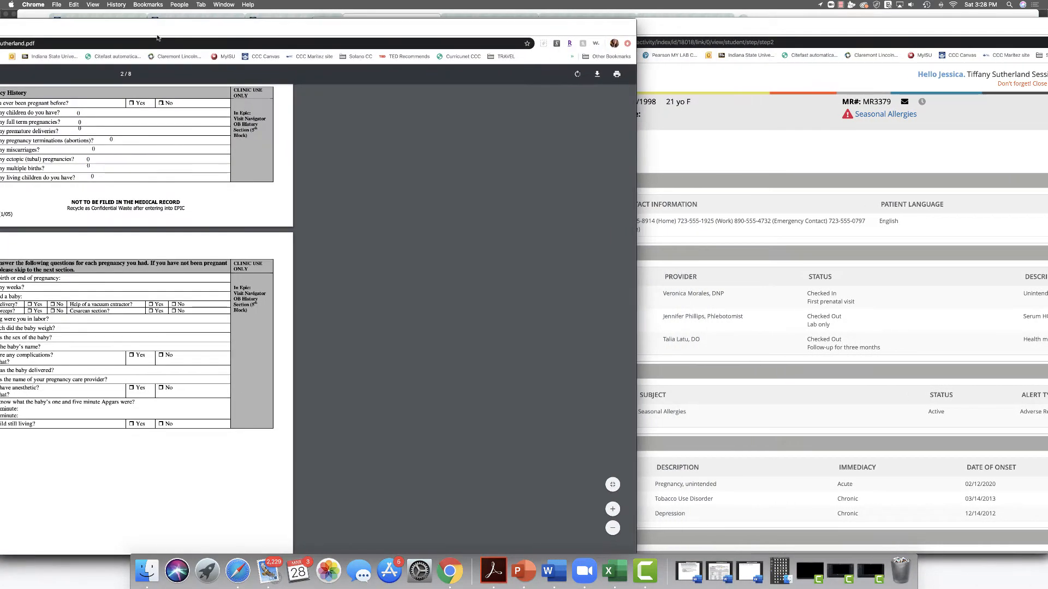
pyautogui.moveTo(637, 194); pyautogui.dragTo(382, 163)
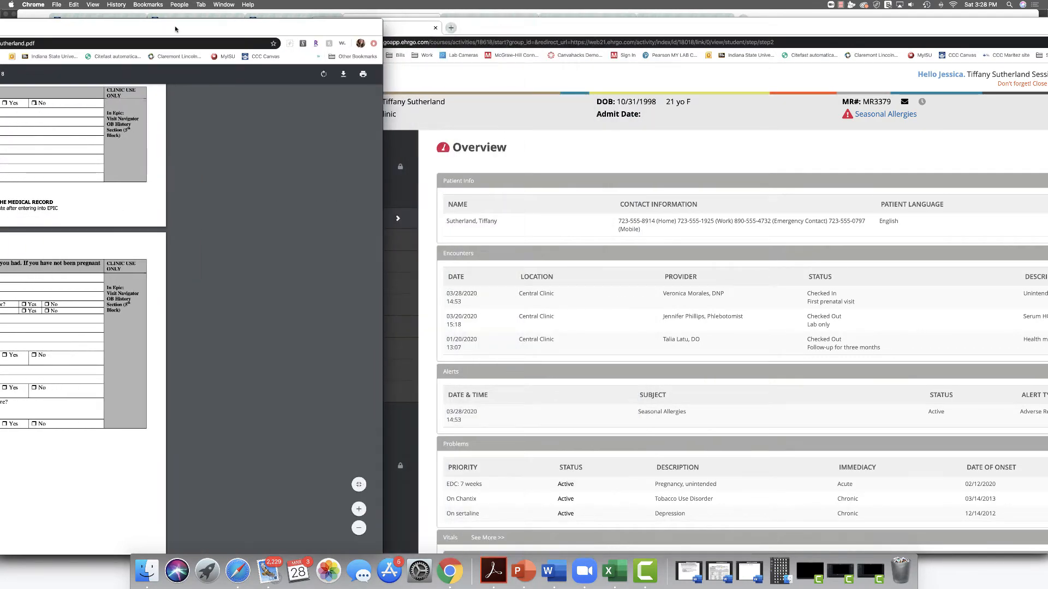
pyautogui.moveTo(175, 28); pyautogui.dragTo(359, 32)
pyautogui.click(689, 31)
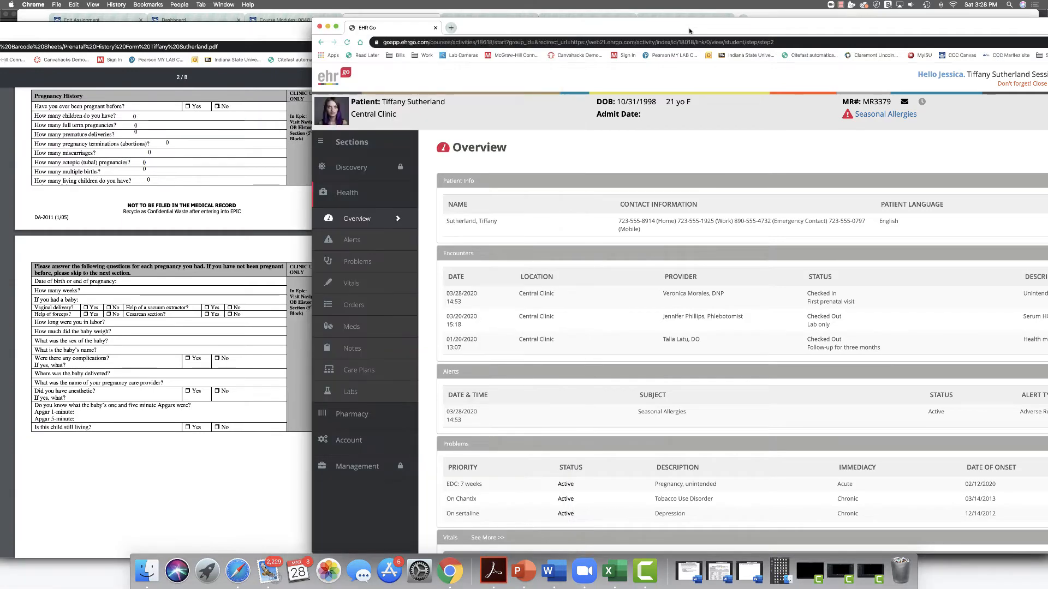
pyautogui.scroll(-5, 561, 353)
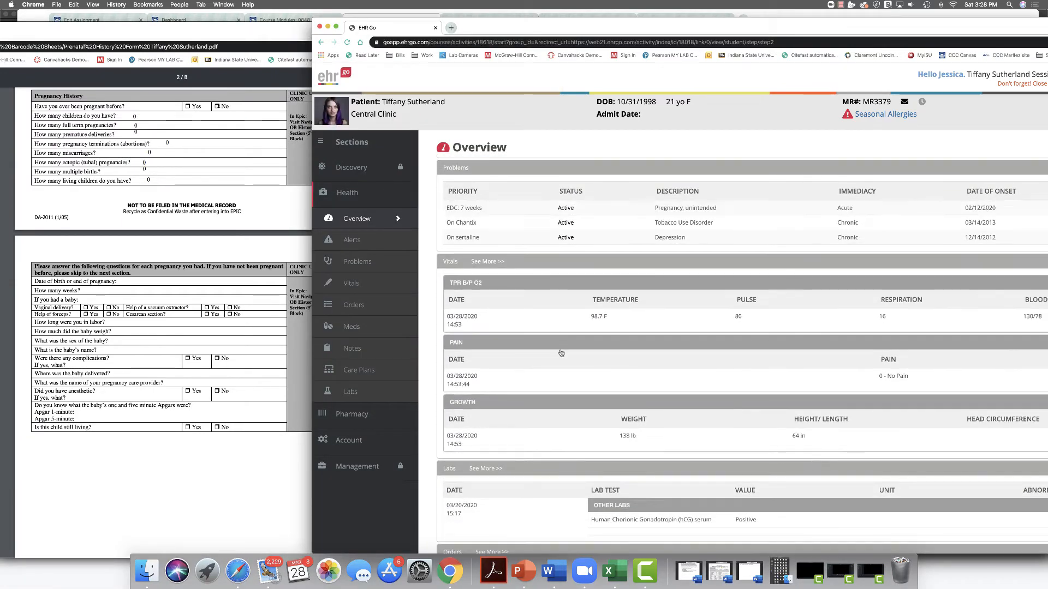
pyautogui.moveTo(737, 33); pyautogui.dragTo(636, 25)
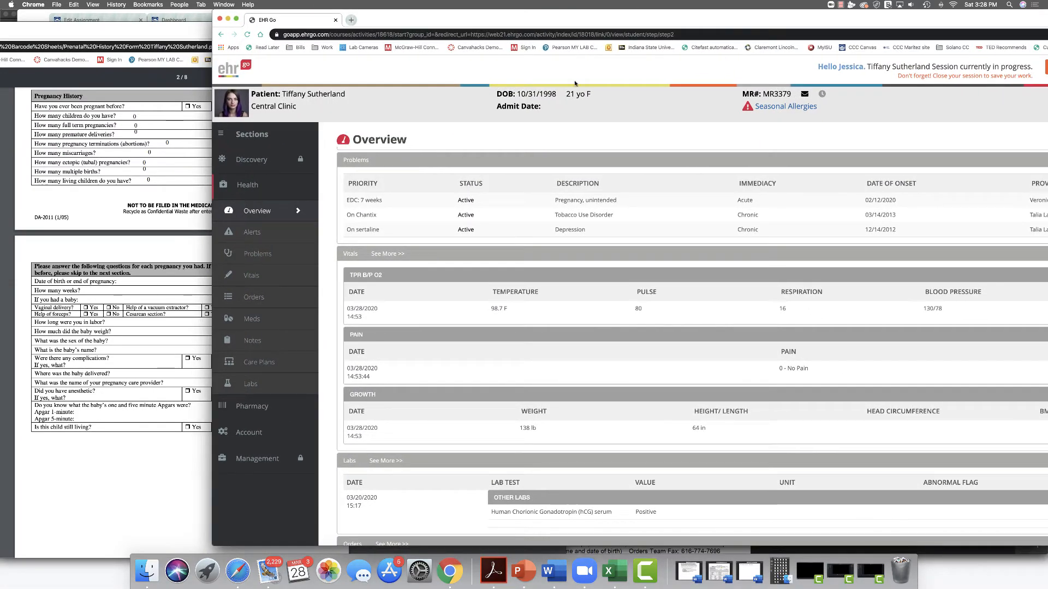
# Start a new note in the patient's chart and narrow the EHR window to fit beside the prenatal form.
pyautogui.click(253, 342)
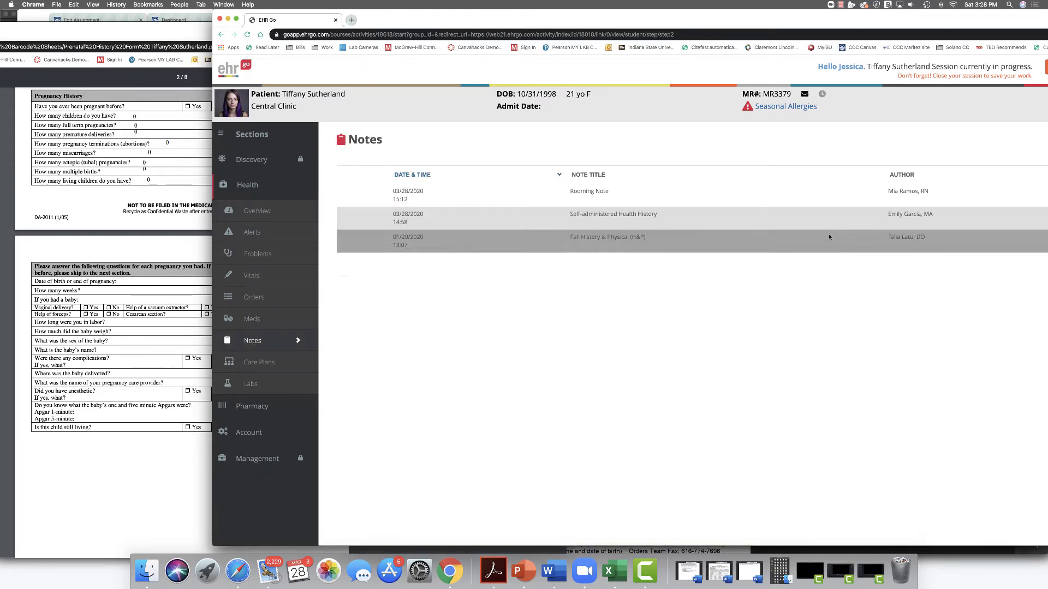
pyautogui.doubleClick(761, 15)
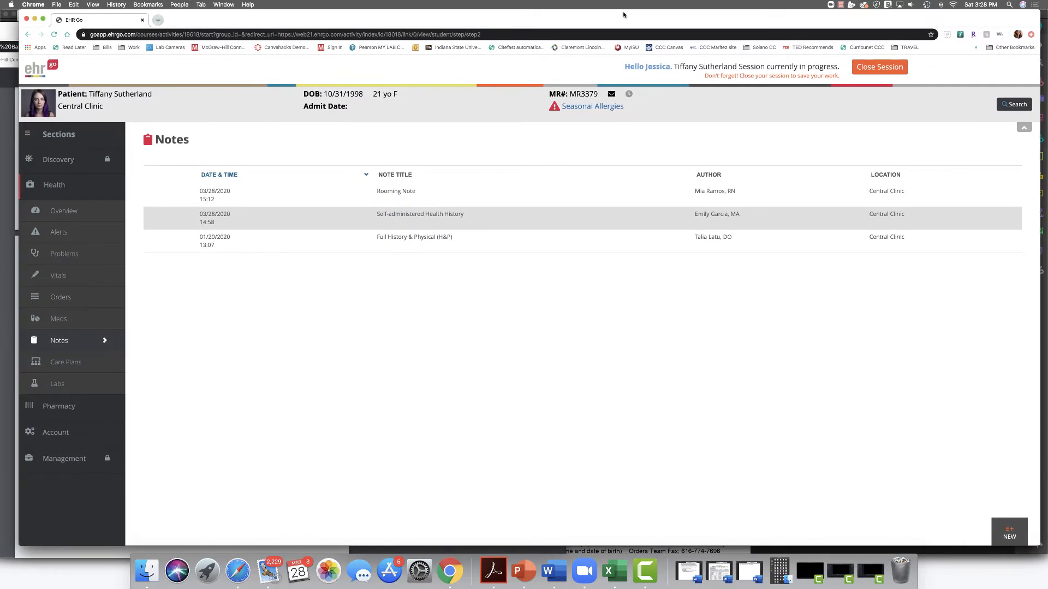
pyautogui.click(1006, 537)
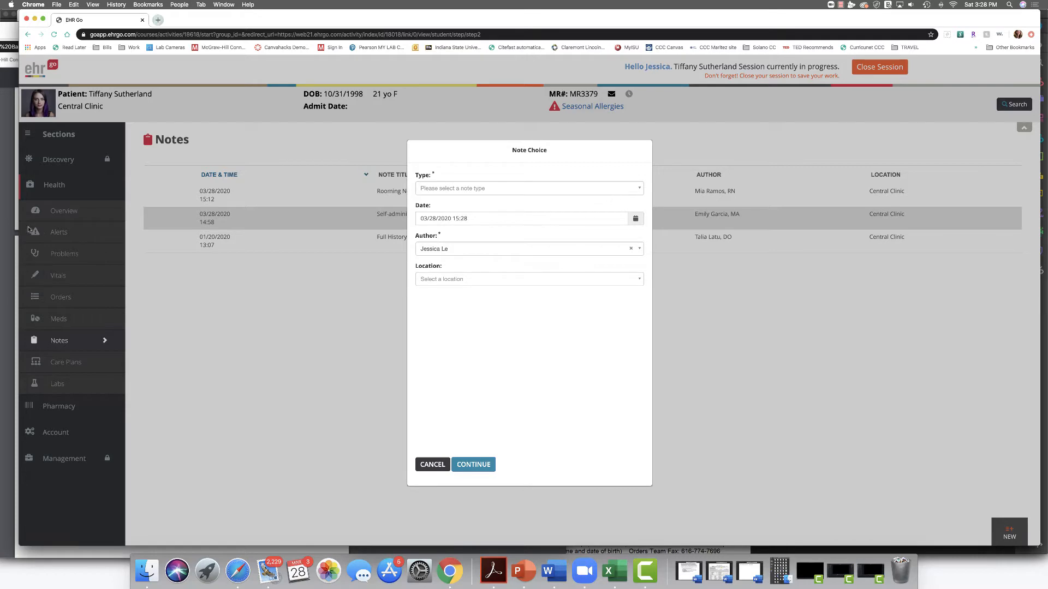
pyautogui.moveTo(18, 239); pyautogui.dragTo(455, 245)
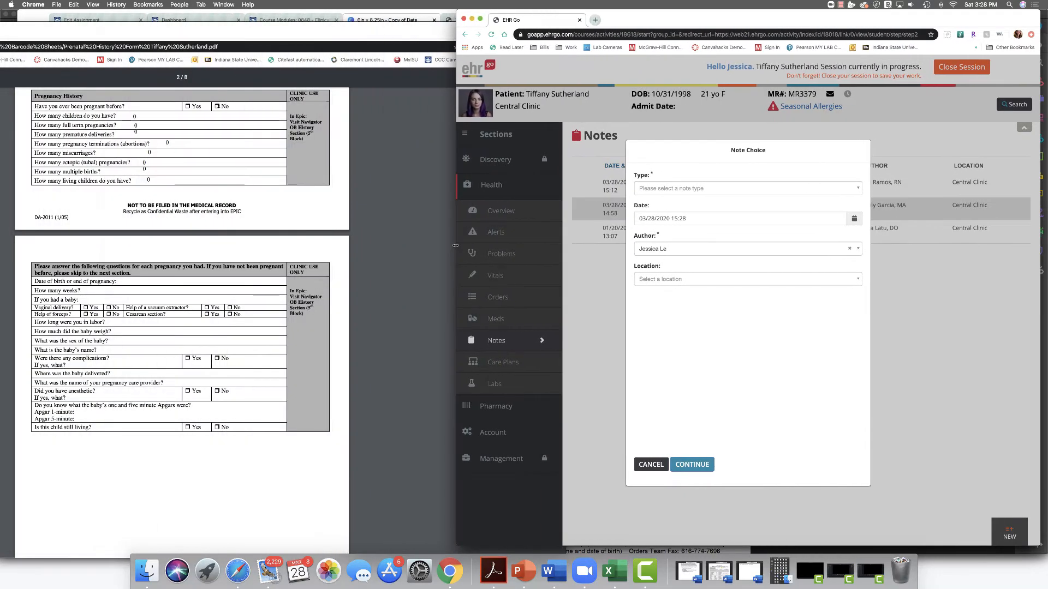
pyautogui.moveTo(645, 14); pyautogui.dragTo(602, 19)
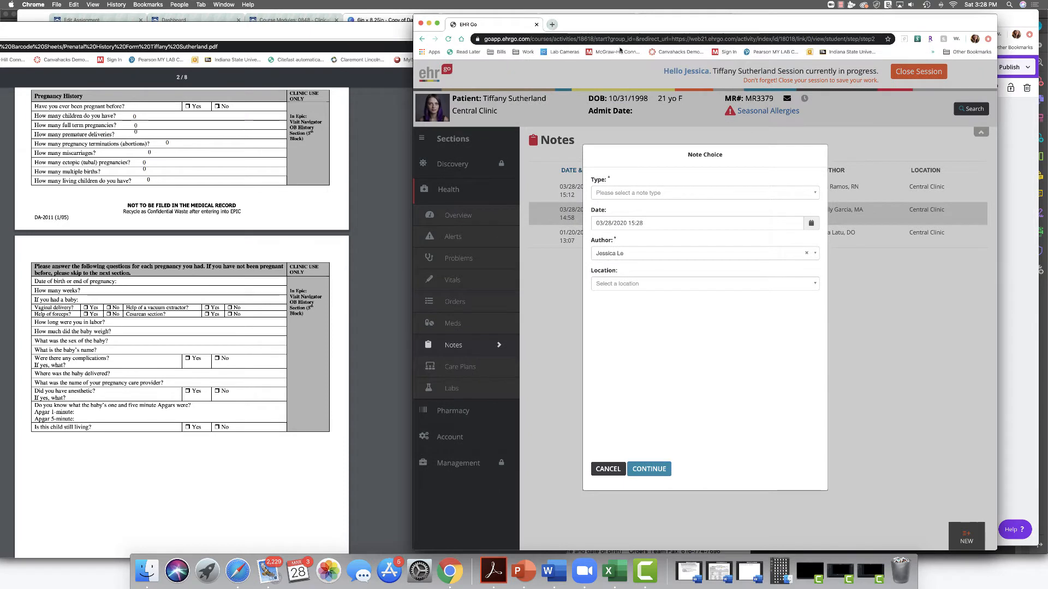
# Set the new note's type to Prenatal Assessment and its location to Central Clinic, and open it for editing.
pyautogui.click(666, 195)
pyautogui.write('prenat')
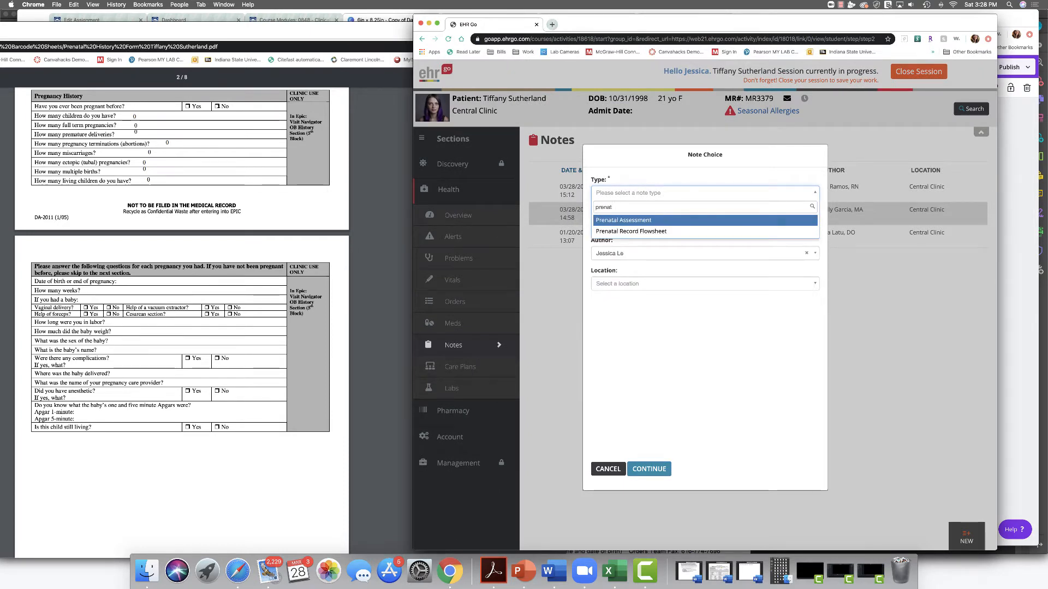
pyautogui.press('Return')
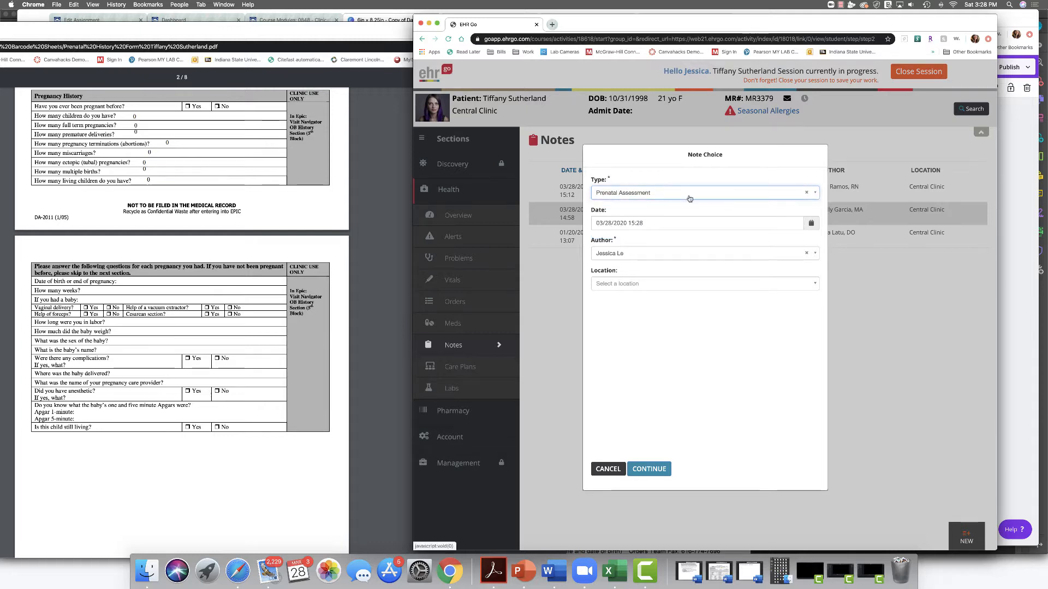
pyautogui.click(682, 288)
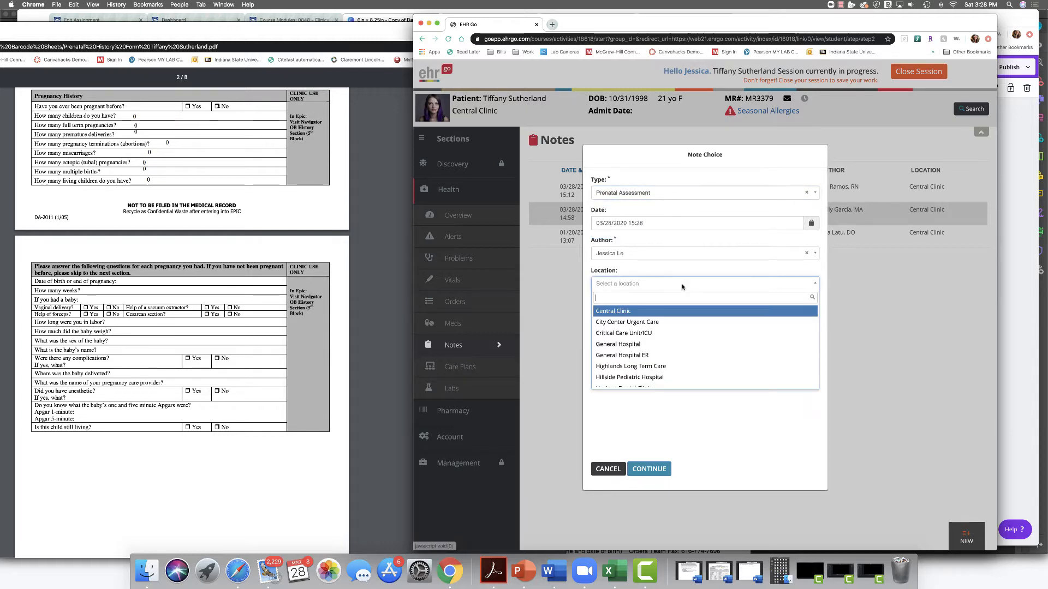
pyautogui.scroll(-5, 655, 378)
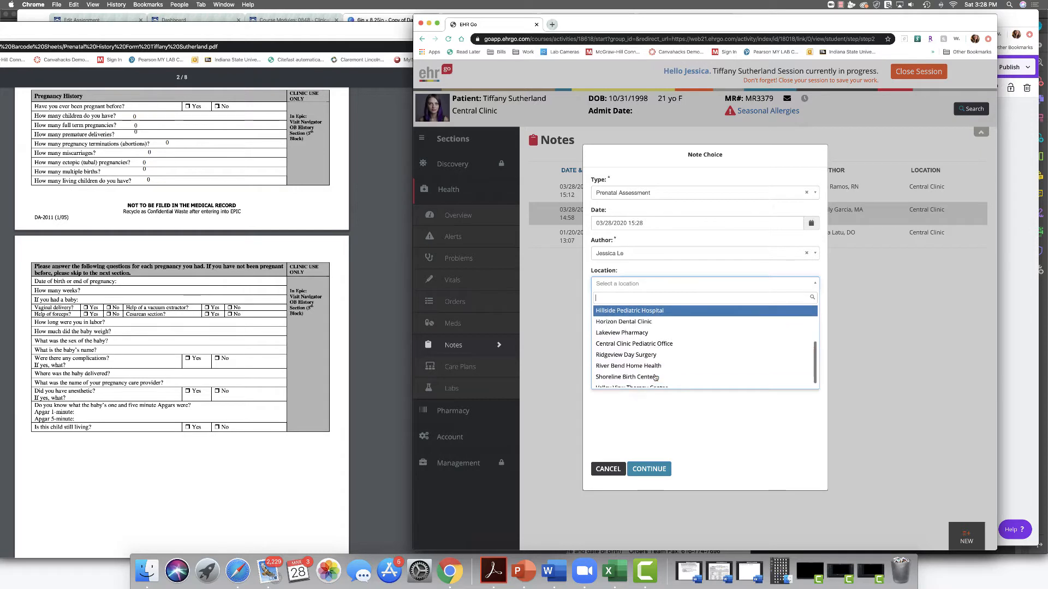
pyautogui.scroll(4, 655, 378)
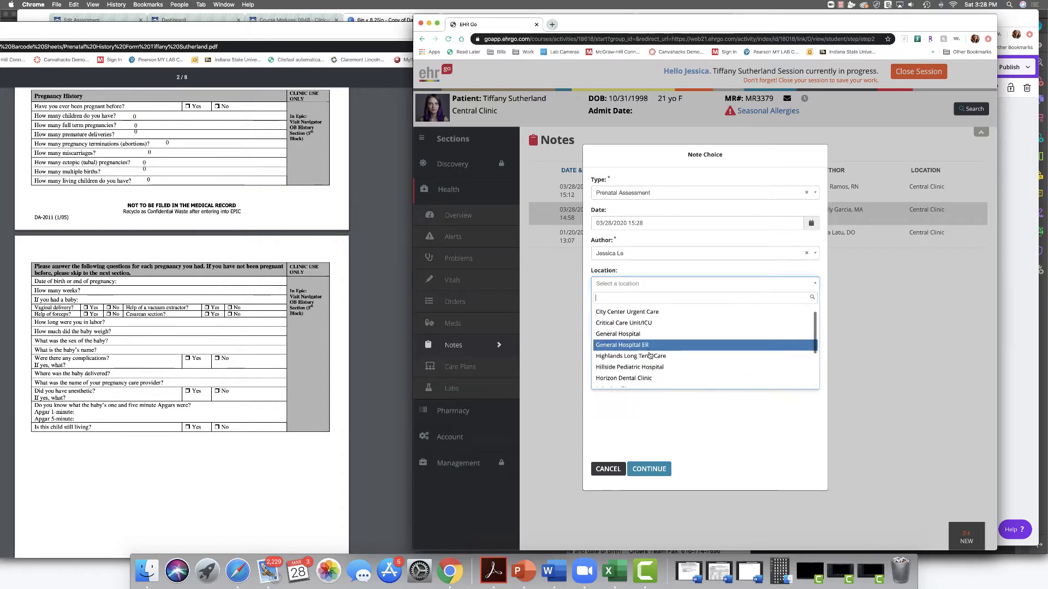
pyautogui.scroll(1, 647, 333)
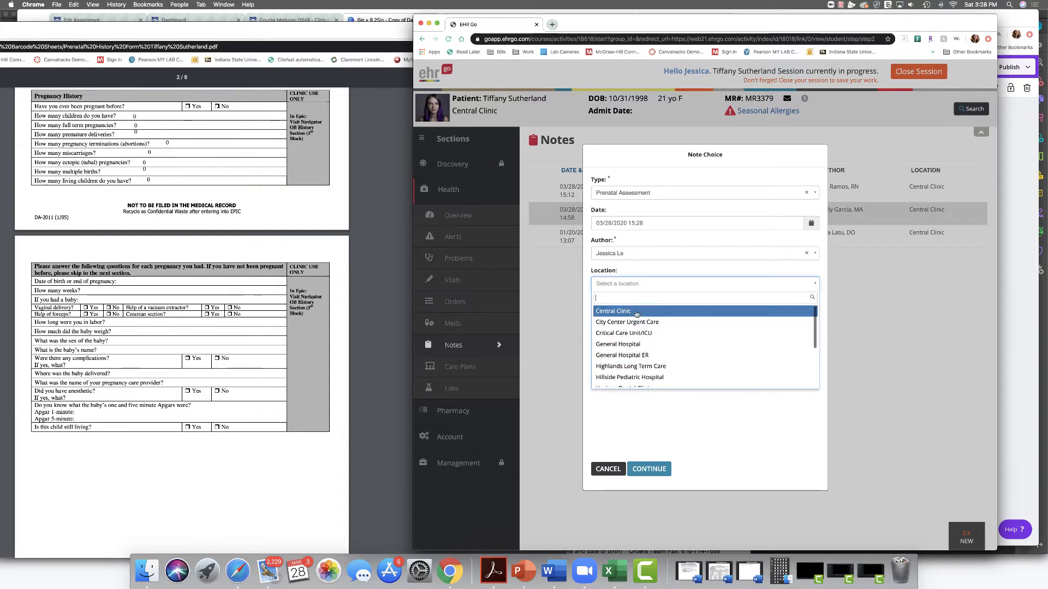
pyautogui.click(635, 312)
pyautogui.click(647, 469)
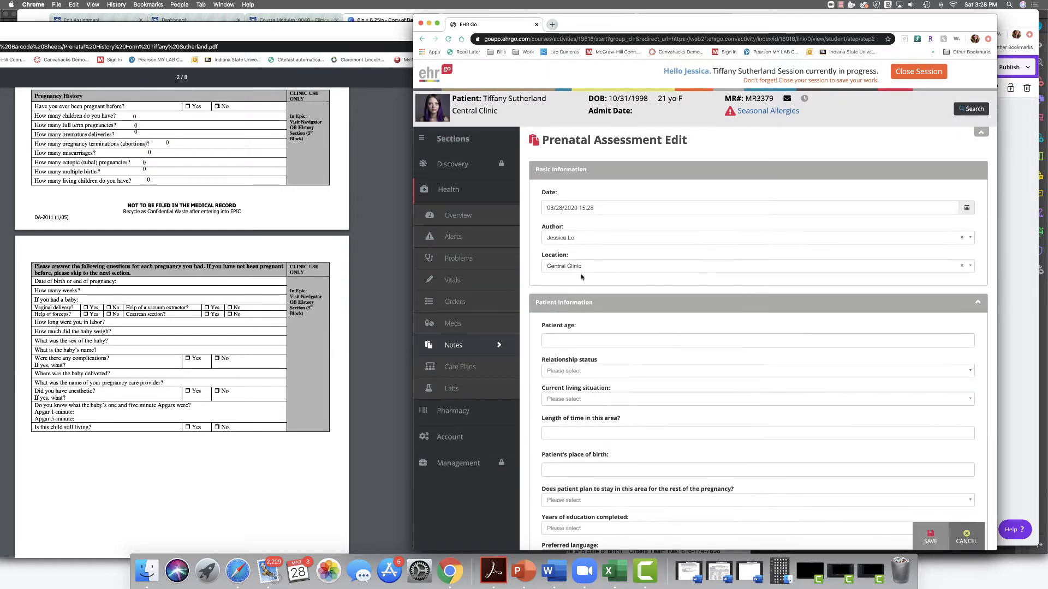
# Compare the pages of the prenatal history PDF with the Prenatal Assessment fields, from patient information through economic and living situation.
pyautogui.scroll(5, 315, 273)
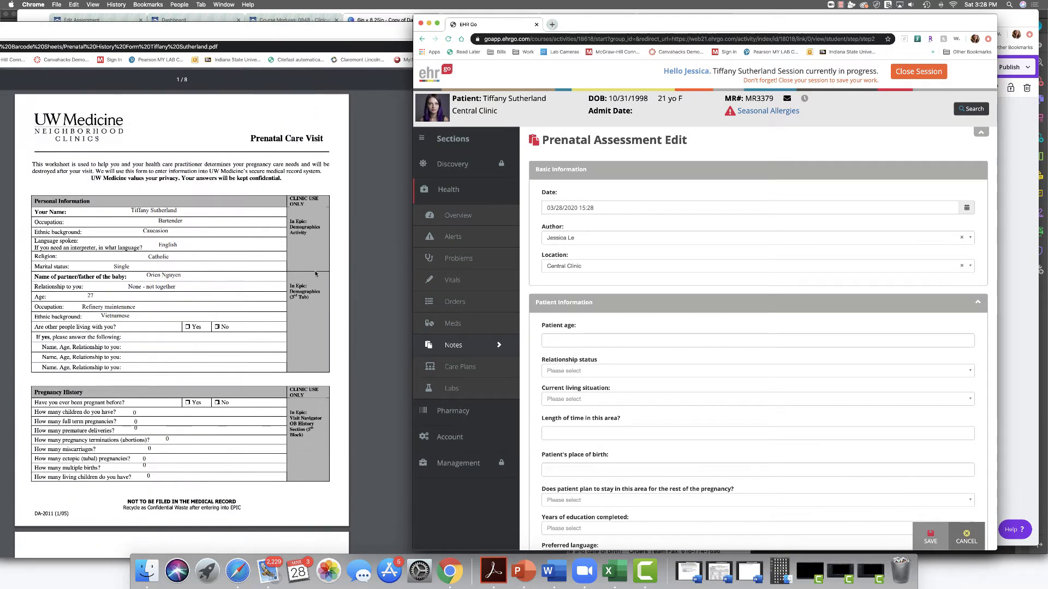
pyautogui.scroll(-5, 315, 274)
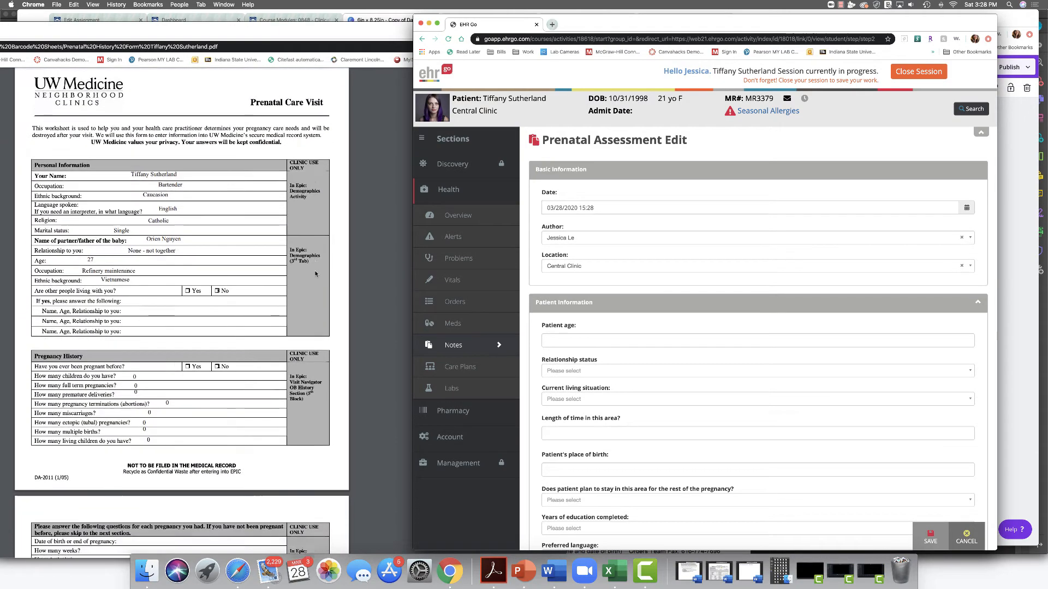
pyautogui.scroll(-5, 316, 274)
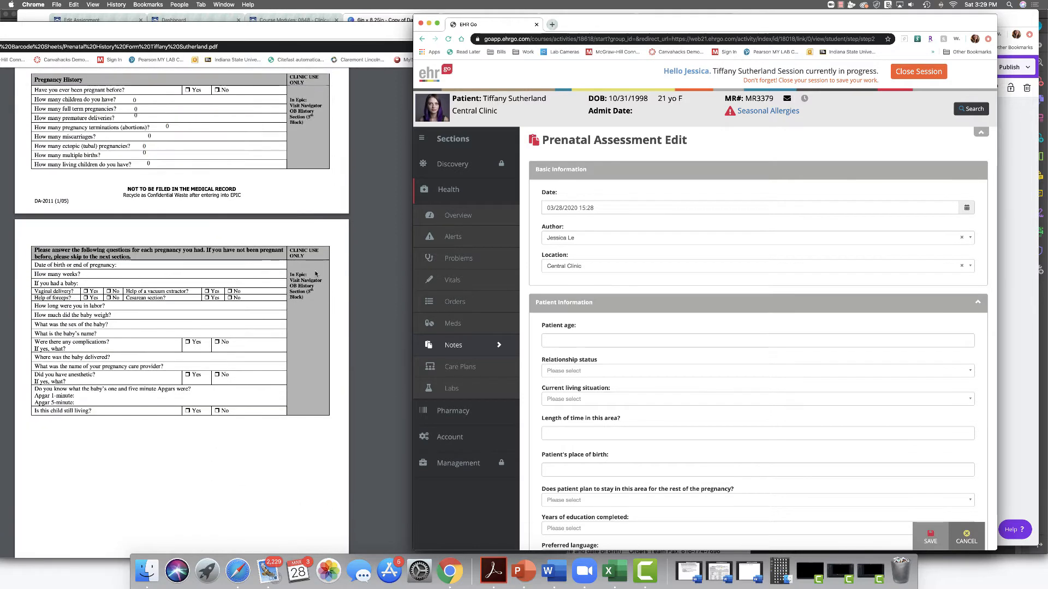
pyautogui.scroll(-5, 651, 290)
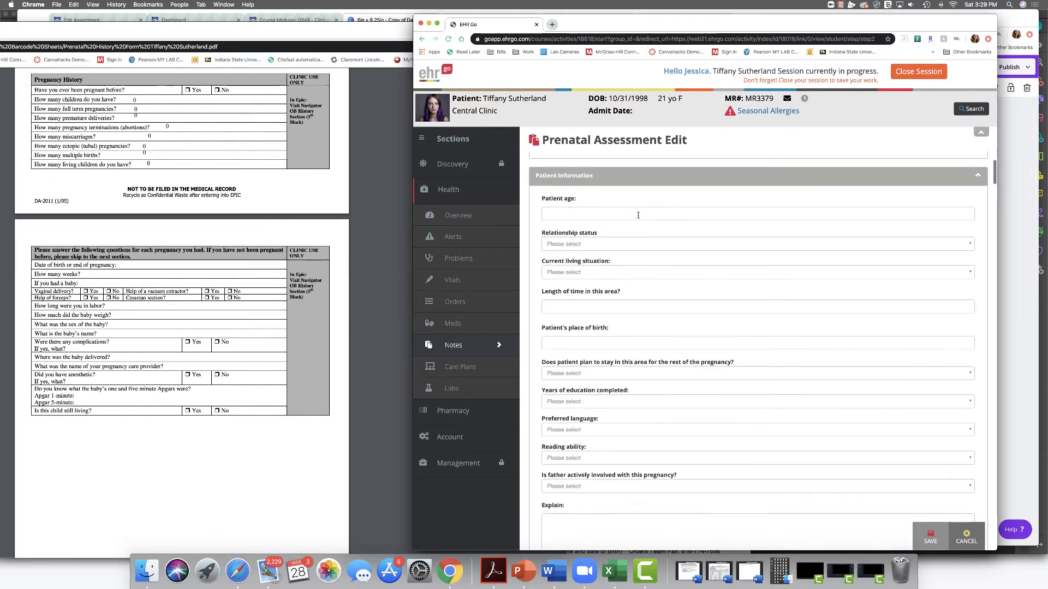
pyautogui.click(578, 212)
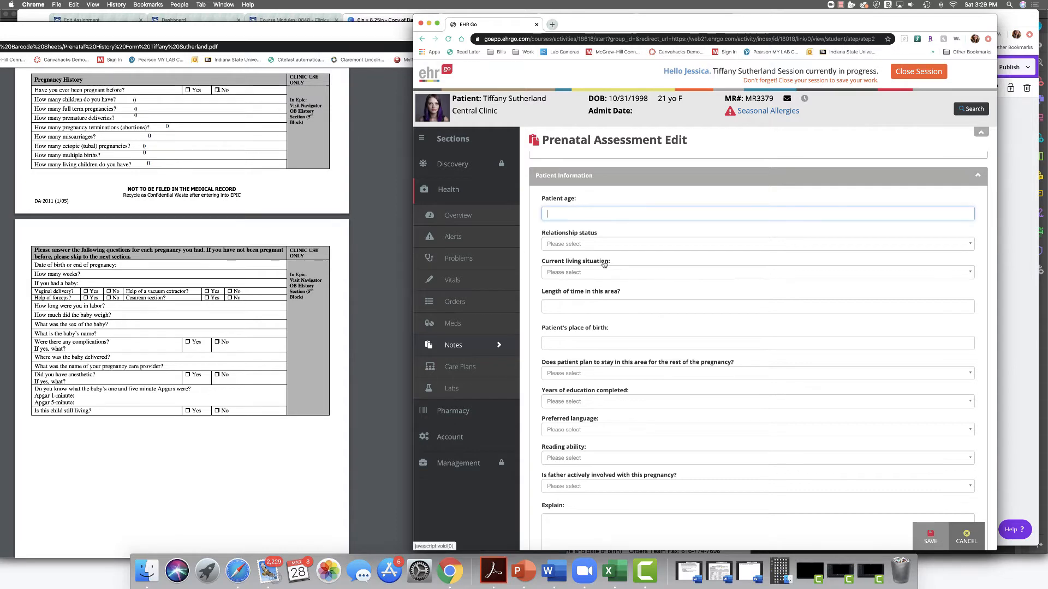
pyautogui.scroll(2, 627, 270)
pyautogui.scroll(-9, 627, 271)
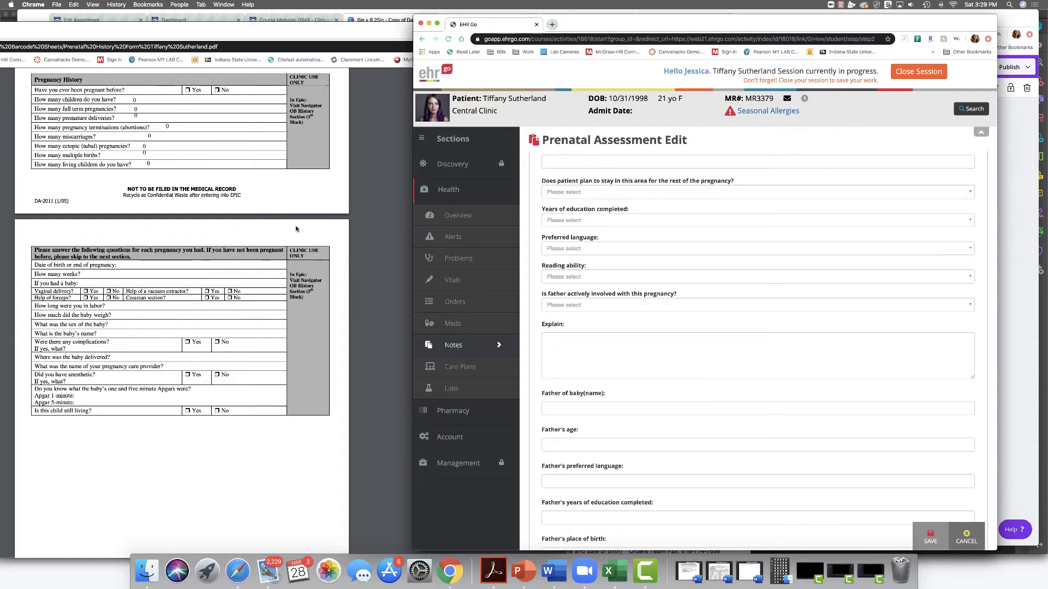
pyautogui.scroll(10, 290, 230)
pyautogui.scroll(-6, 291, 230)
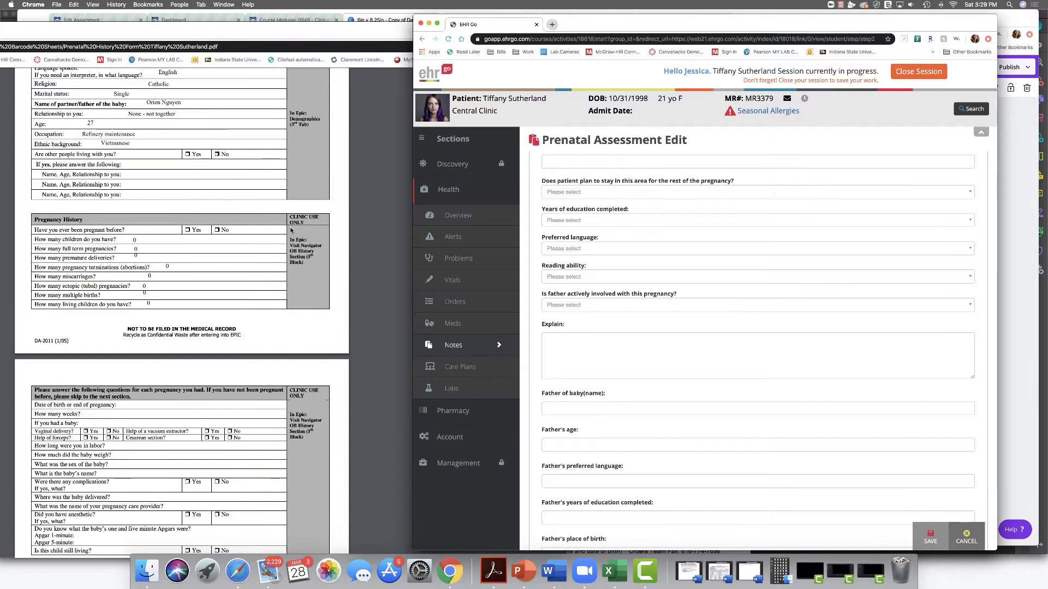
pyautogui.scroll(-6, 731, 245)
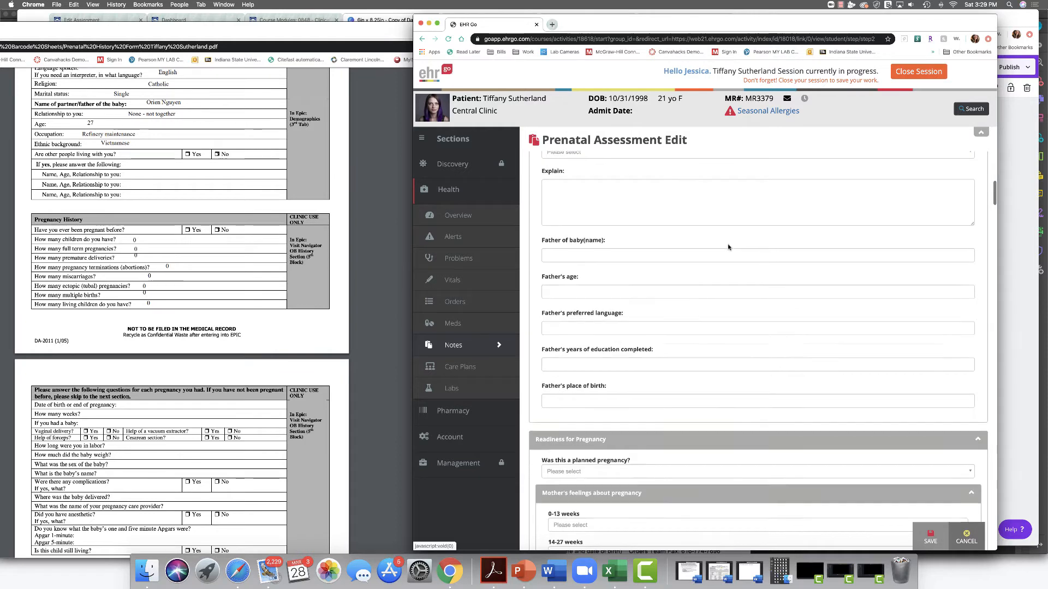
pyautogui.scroll(-8, 728, 247)
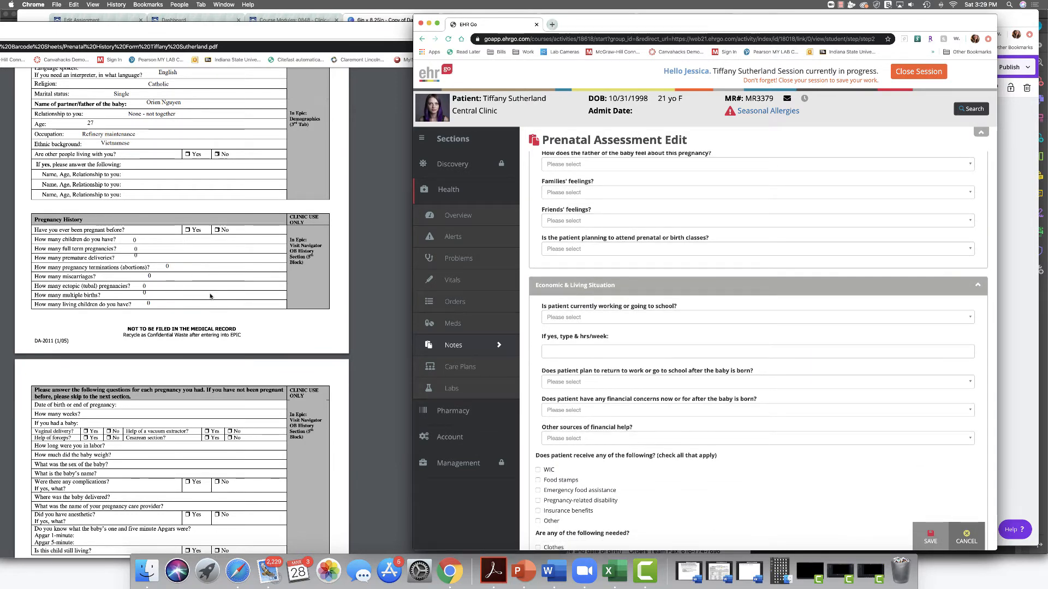
pyautogui.scroll(-5, 210, 296)
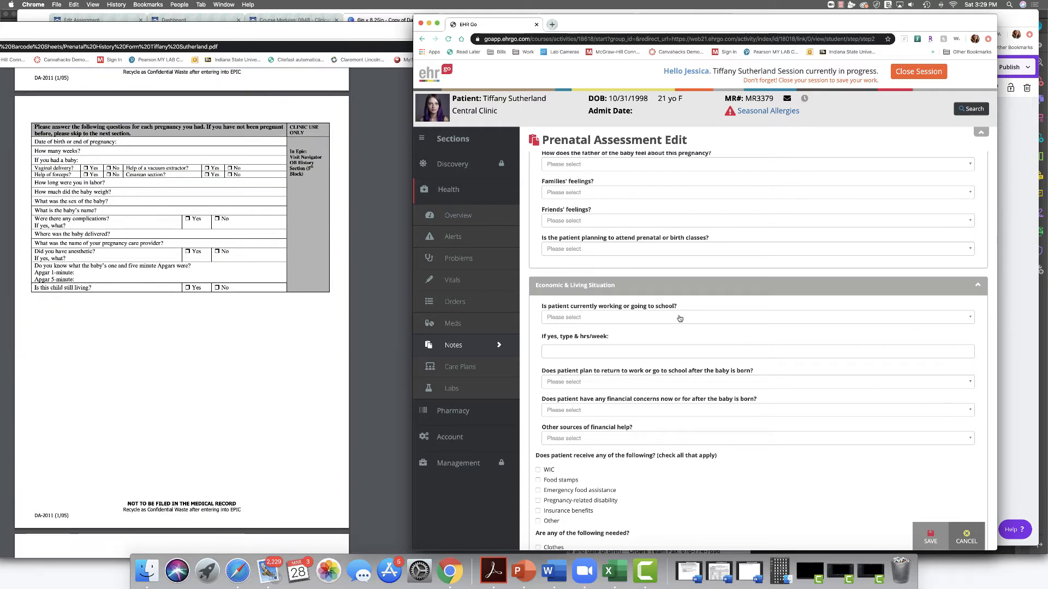
pyautogui.scroll(-6, 948, 262)
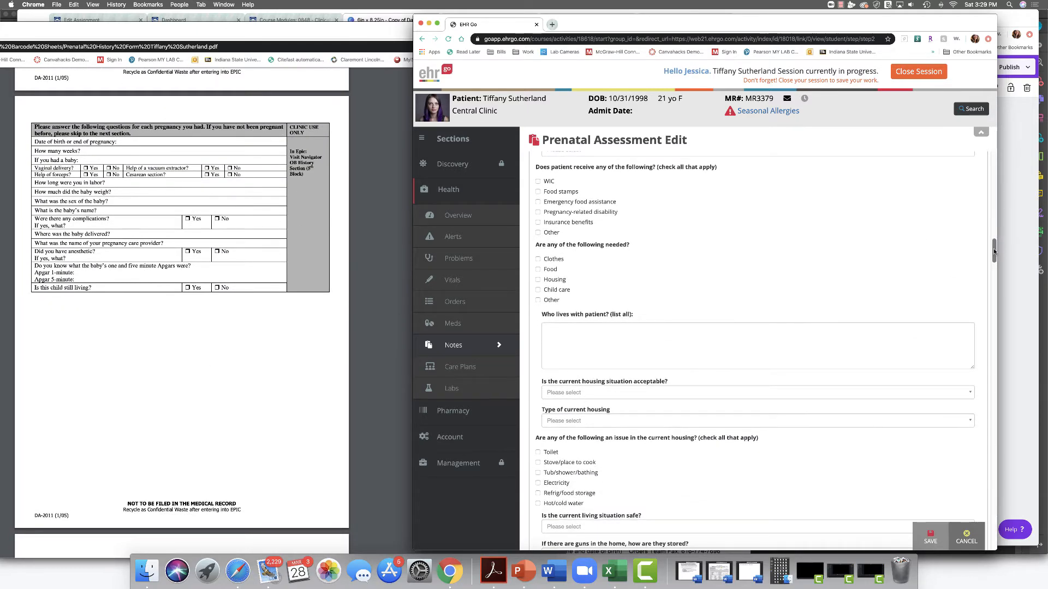
# Save the Prenatal Assessment note without filling in its fields and return to the patient's notes list.
pyautogui.moveTo(993, 248); pyautogui.dragTo(994, 414)
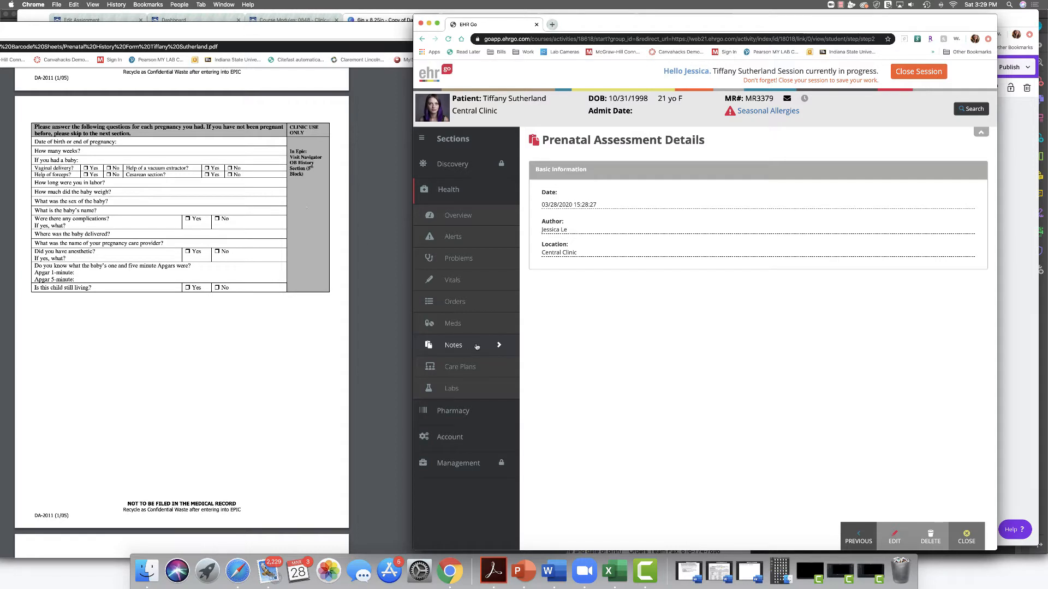
pyautogui.moveTo(477, 346); pyautogui.dragTo(591, 365)
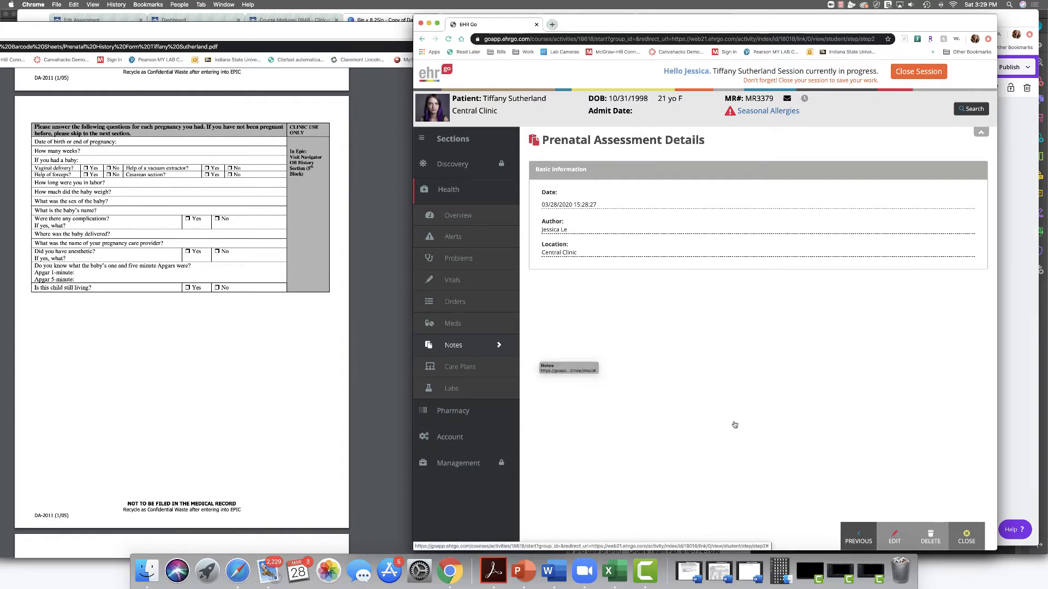
pyautogui.moveTo(734, 425); pyautogui.dragTo(734, 425)
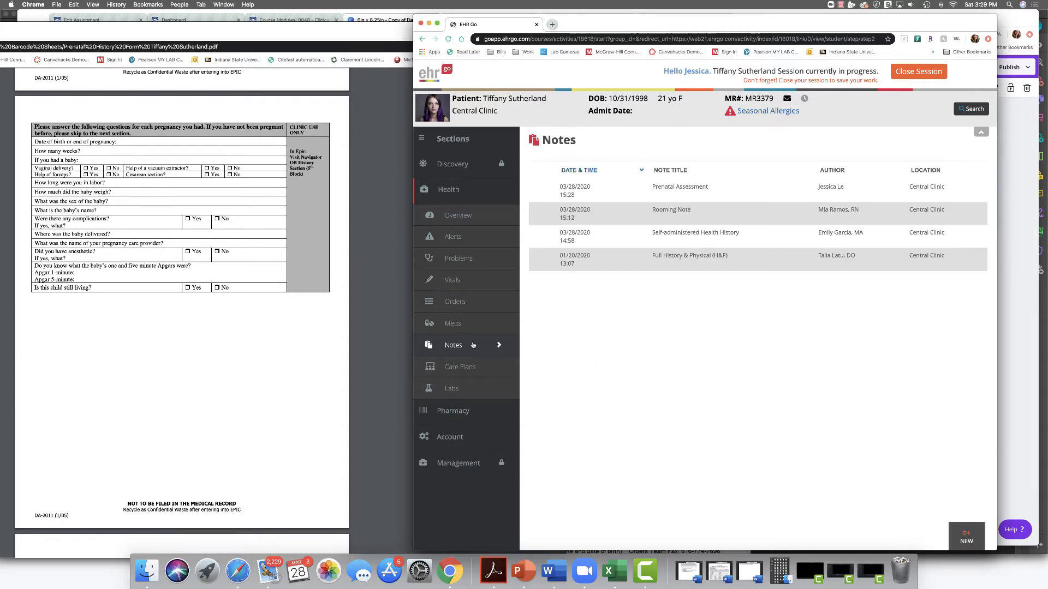
pyautogui.moveTo(474, 345); pyautogui.dragTo(547, 365)
# Create another note of type SOAP Note with Central Clinic as its location and open it for editing.
pyautogui.click(967, 537)
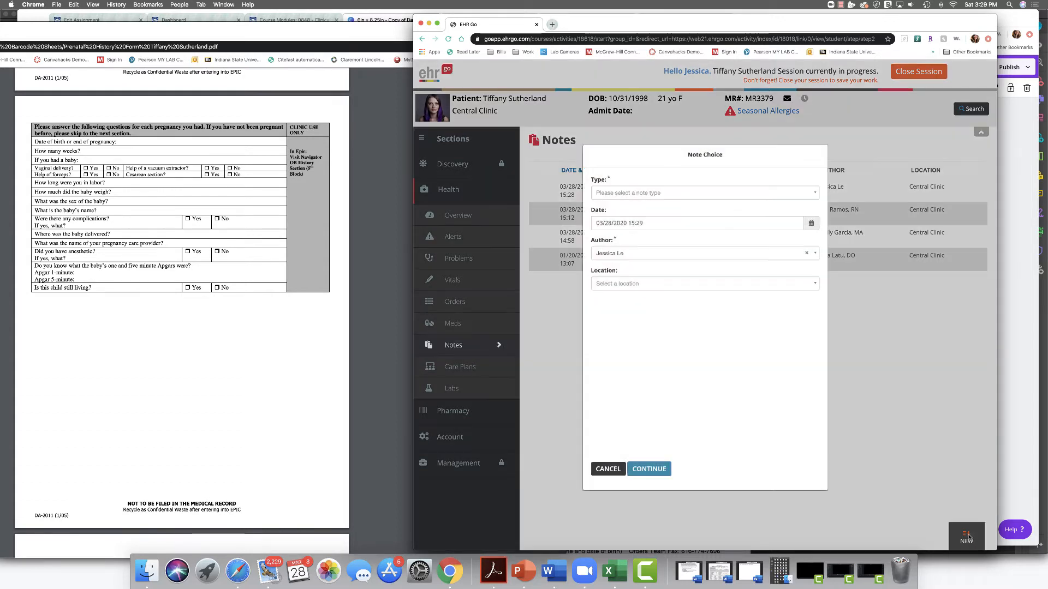
pyautogui.click(713, 193)
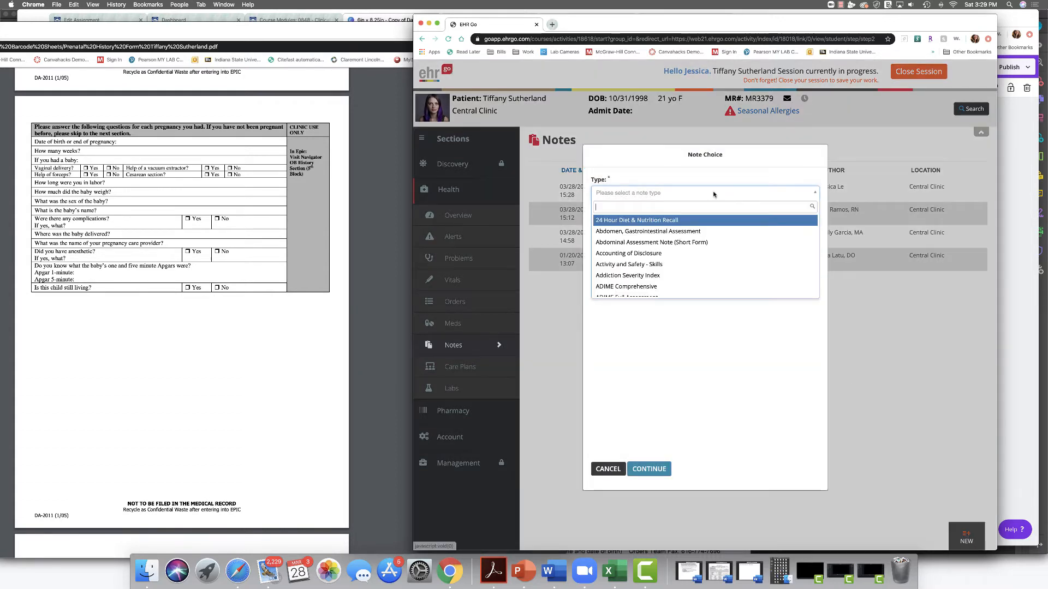
pyautogui.write('soap')
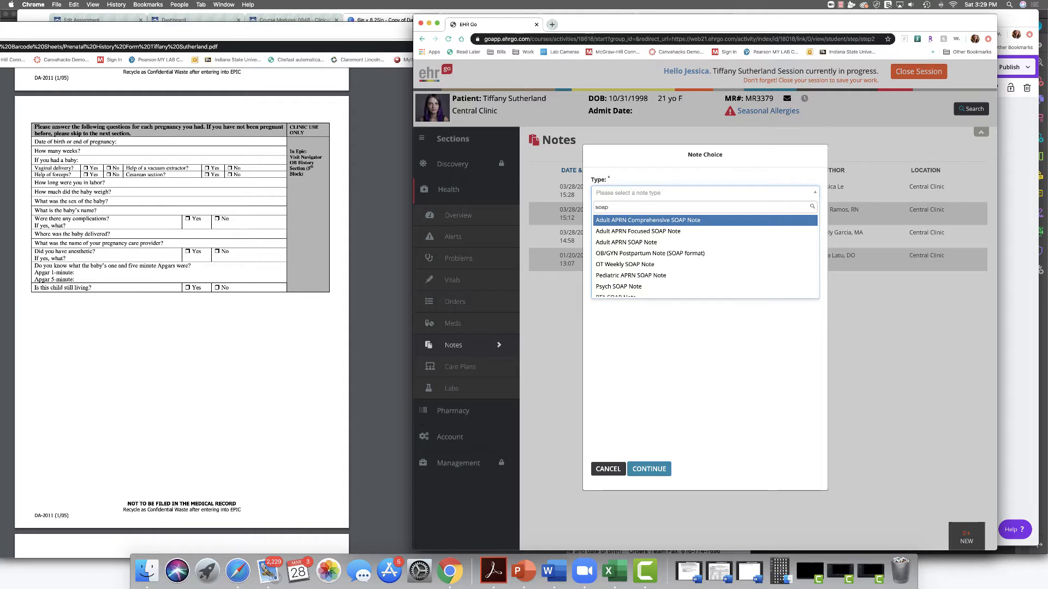
pyautogui.scroll(-2, 682, 267)
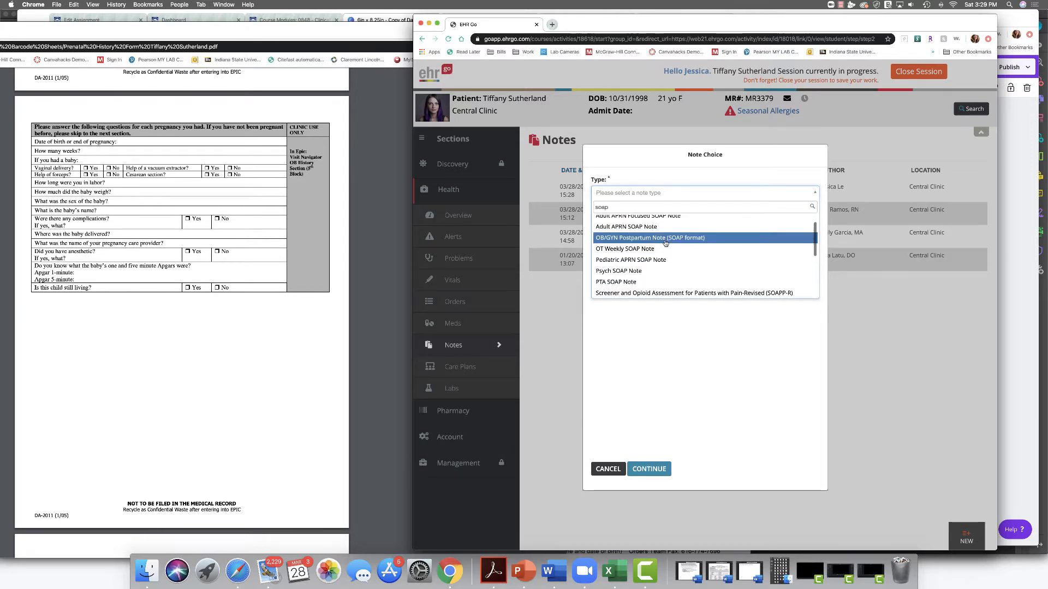
pyautogui.scroll(-3, 675, 262)
pyautogui.scroll(-3, 675, 263)
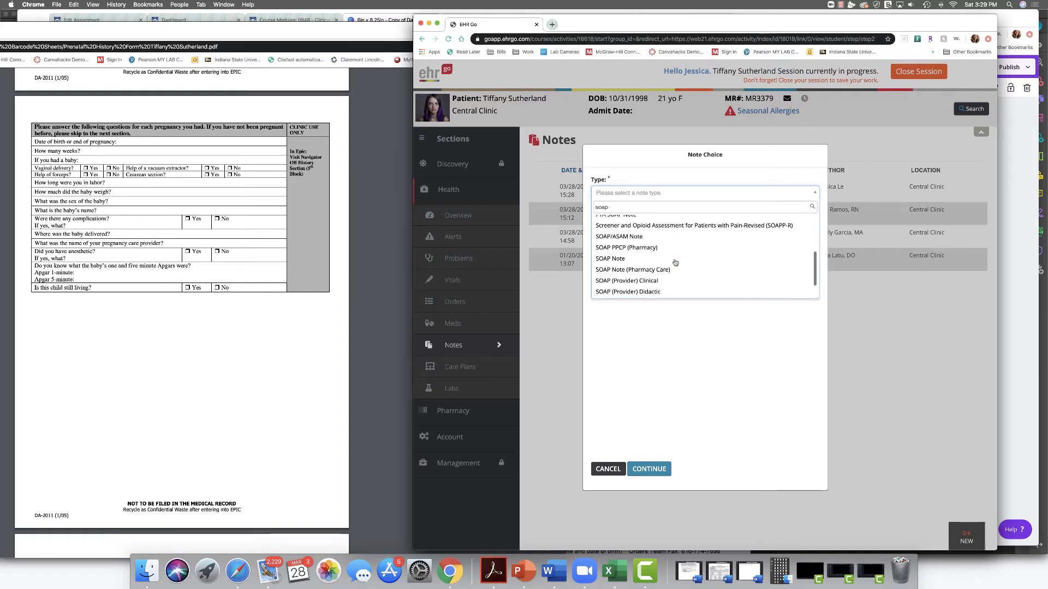
pyautogui.click(639, 260)
pyautogui.click(653, 284)
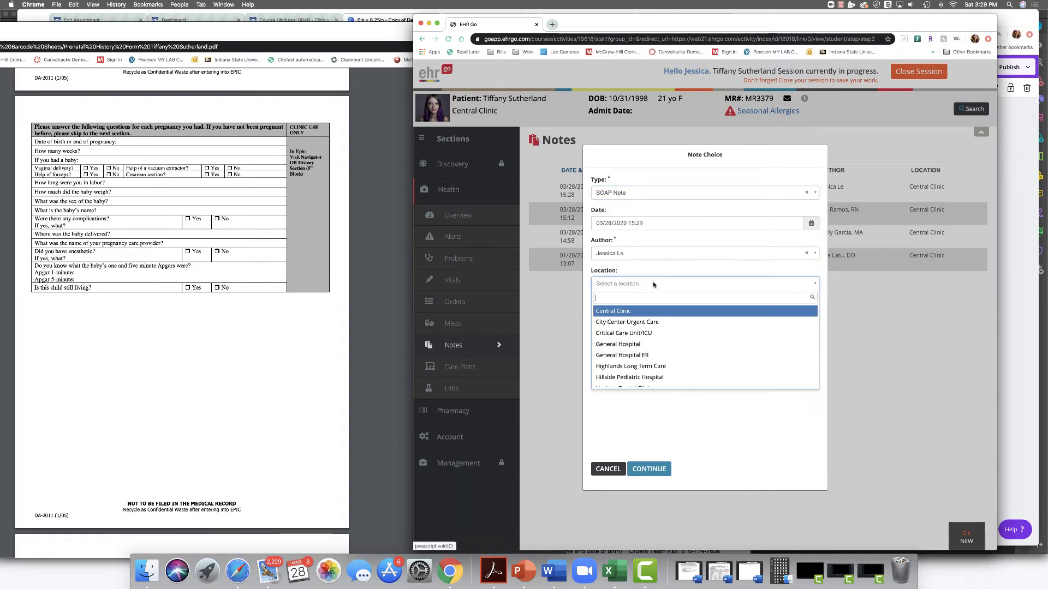
pyautogui.click(646, 312)
pyautogui.click(655, 469)
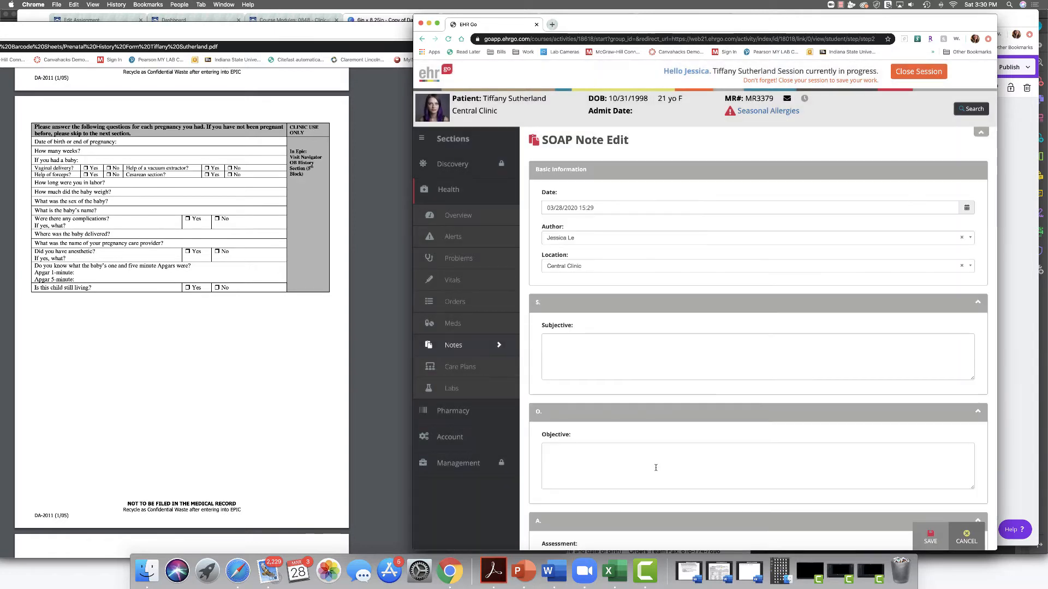
# Review the SOAP note's sections, save it without entries and close it.
pyautogui.scroll(-5, 642, 355)
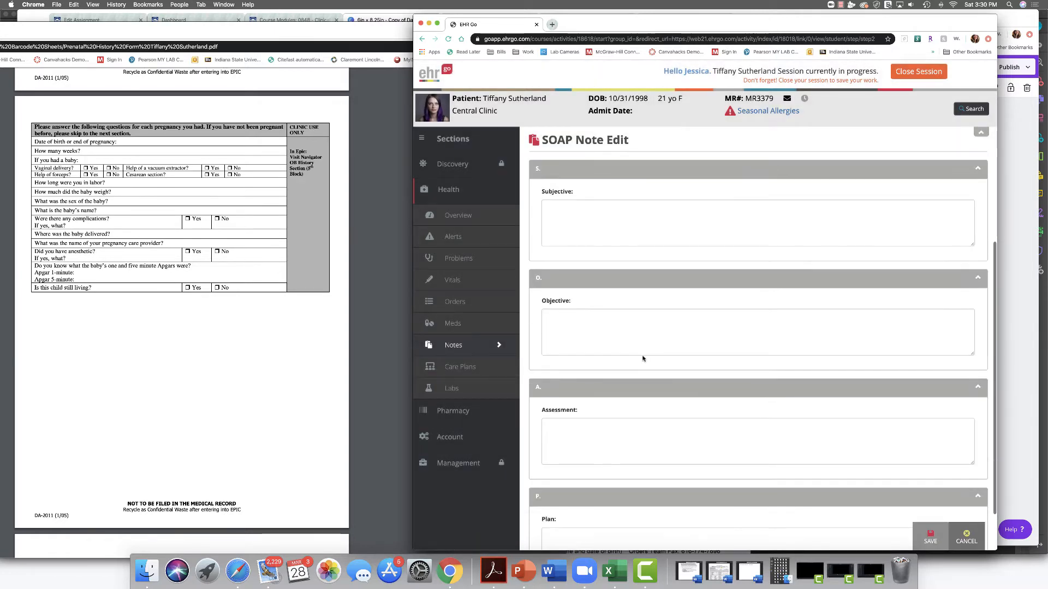
pyautogui.scroll(2, 643, 358)
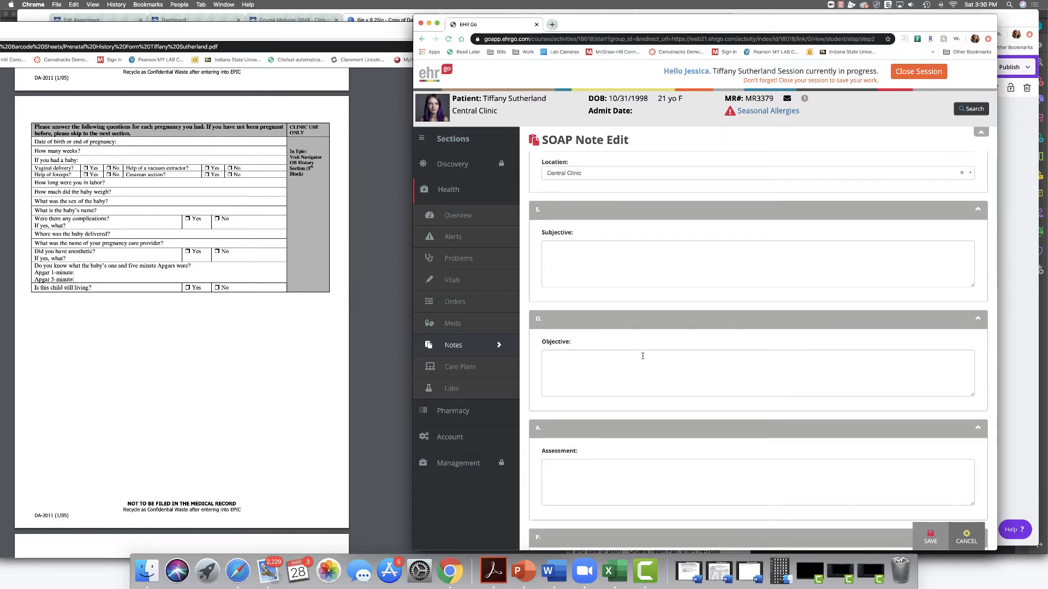
pyautogui.scroll(2, 643, 355)
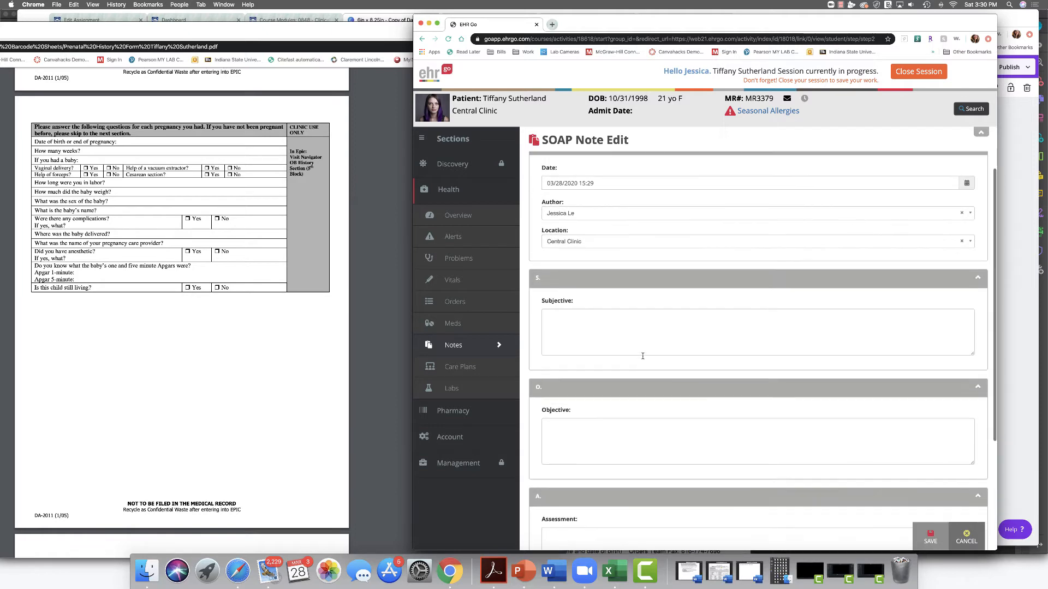
pyautogui.scroll(-5, 642, 356)
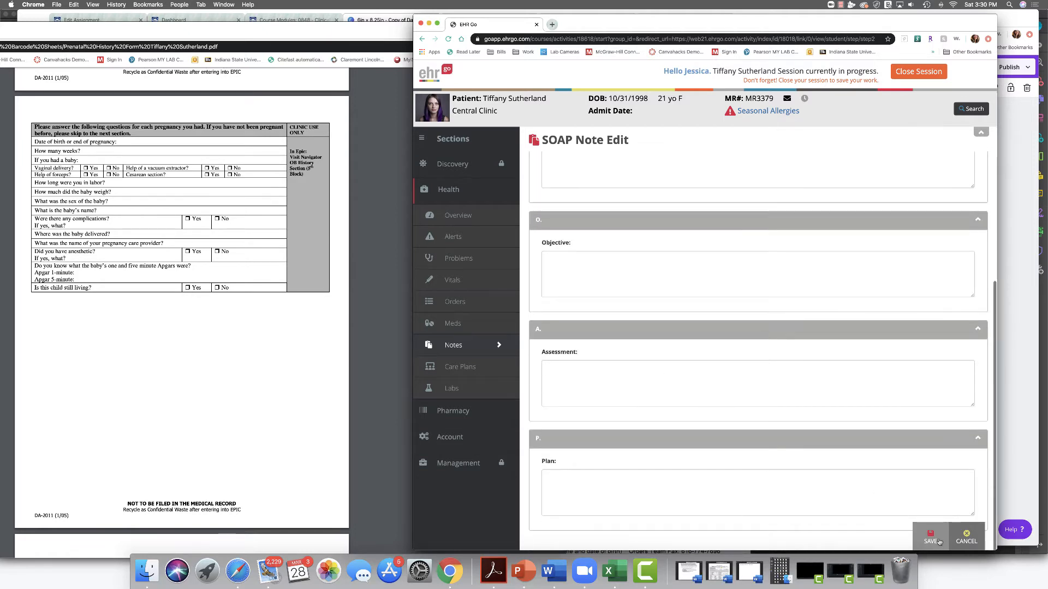
pyautogui.click(938, 540)
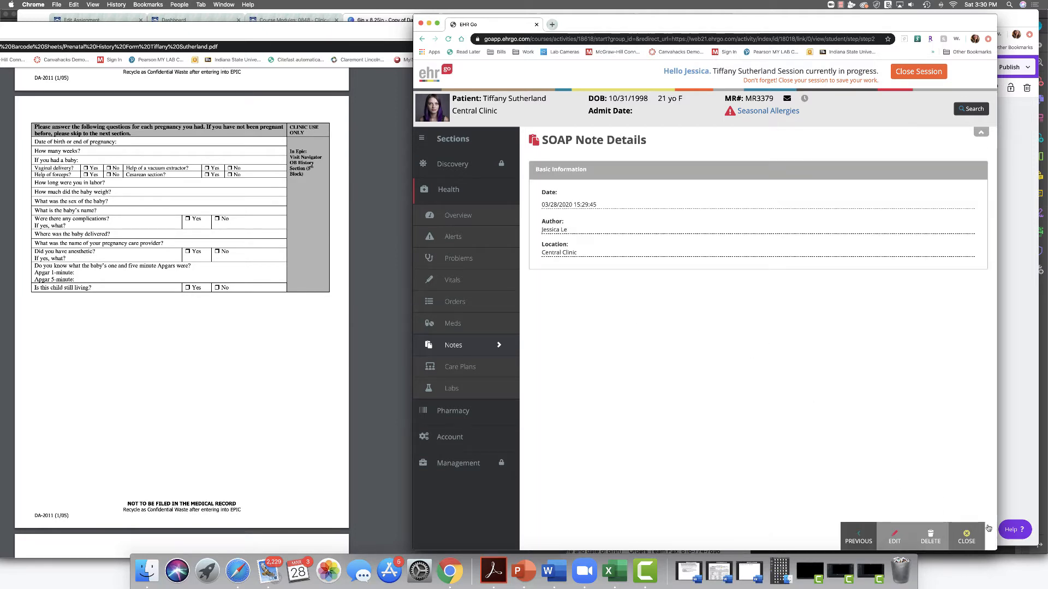
pyautogui.click(967, 537)
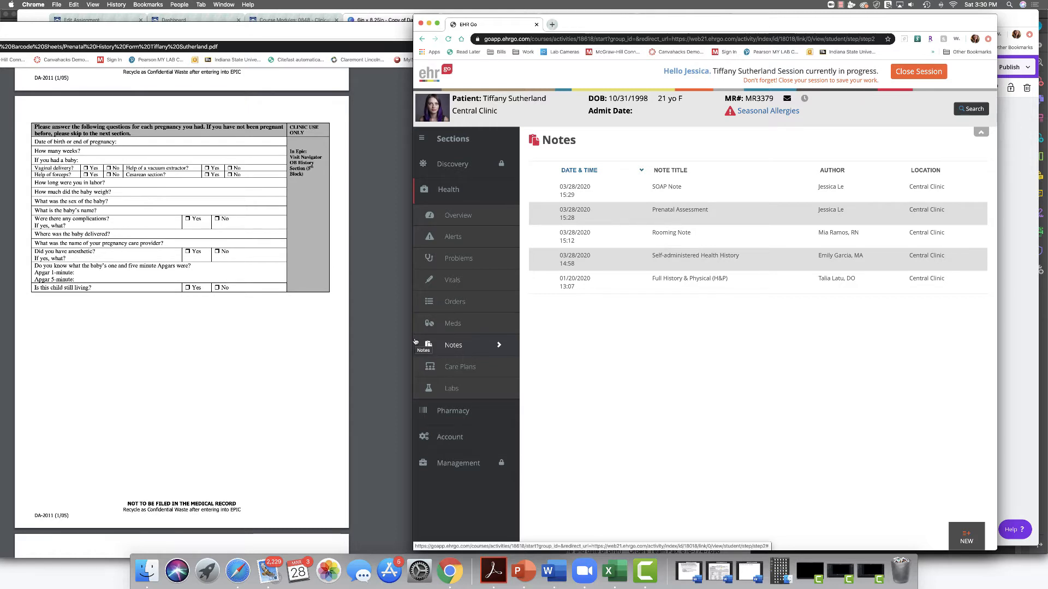
pyautogui.click(969, 539)
pyautogui.click(734, 194)
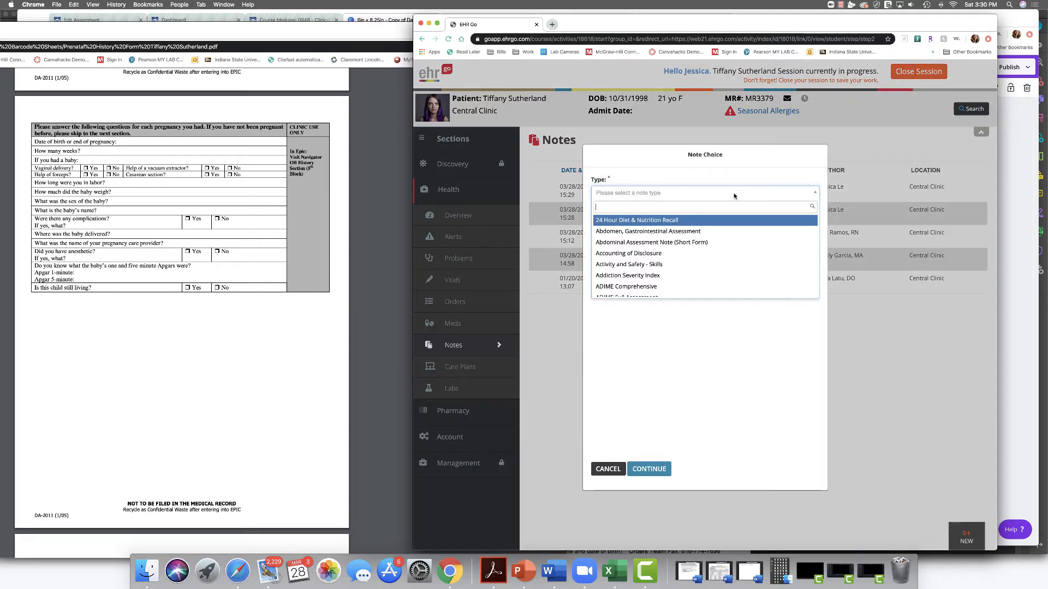
pyautogui.click(855, 122)
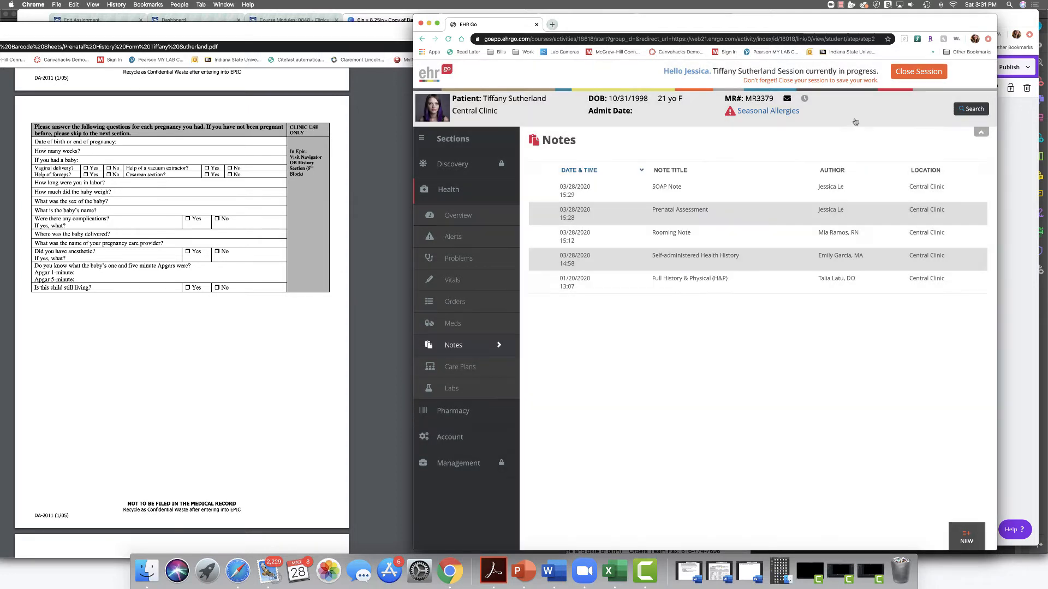
# Create a new note of type Patient Teaching with Central Clinic as its location and open it for editing.
pyautogui.click(968, 537)
pyautogui.click(641, 193)
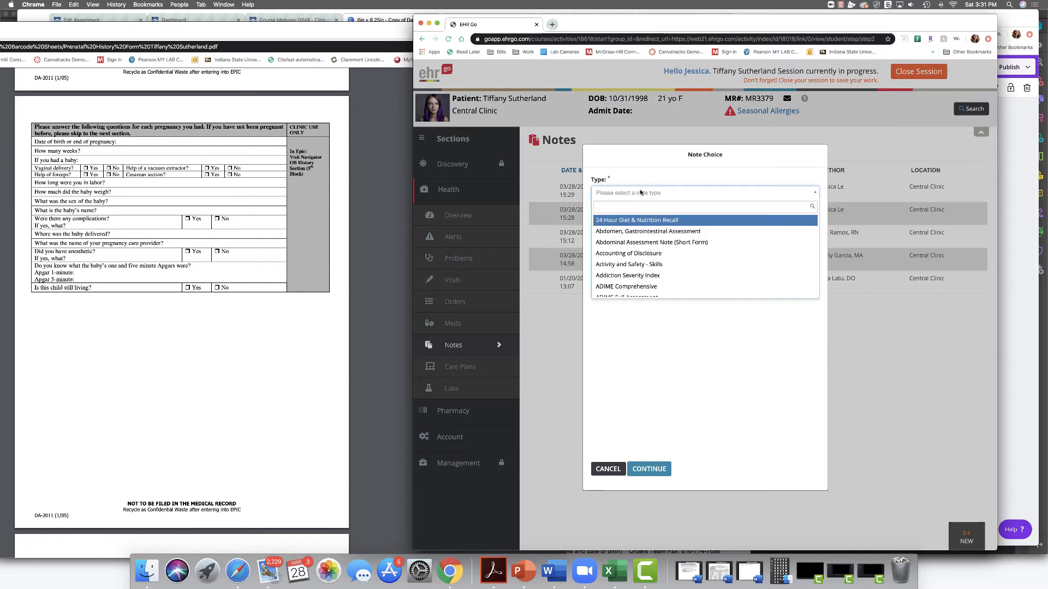
pyautogui.write('teachin')
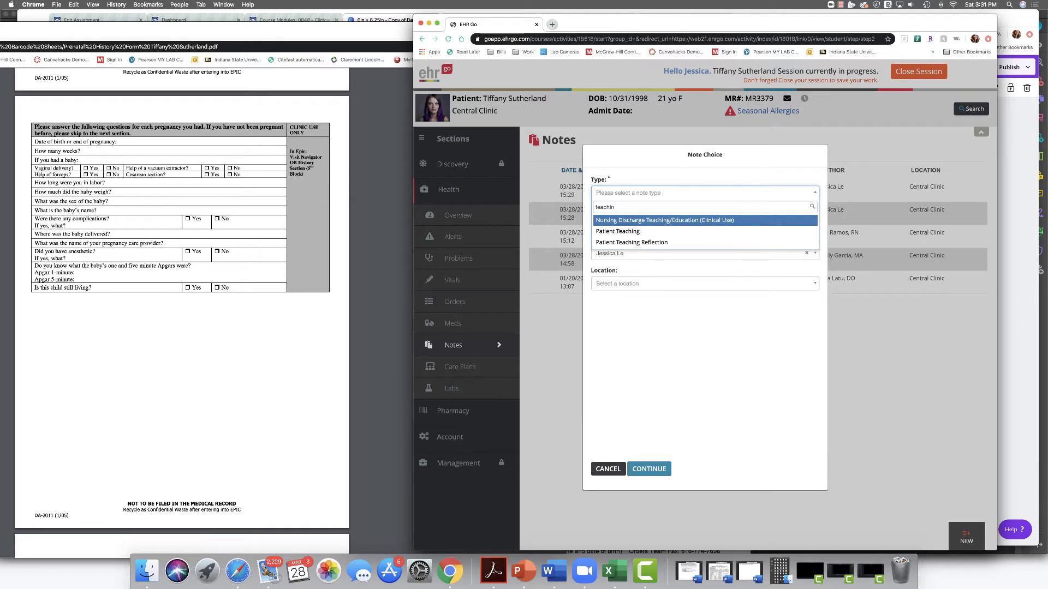
pyautogui.click(635, 234)
pyautogui.click(637, 284)
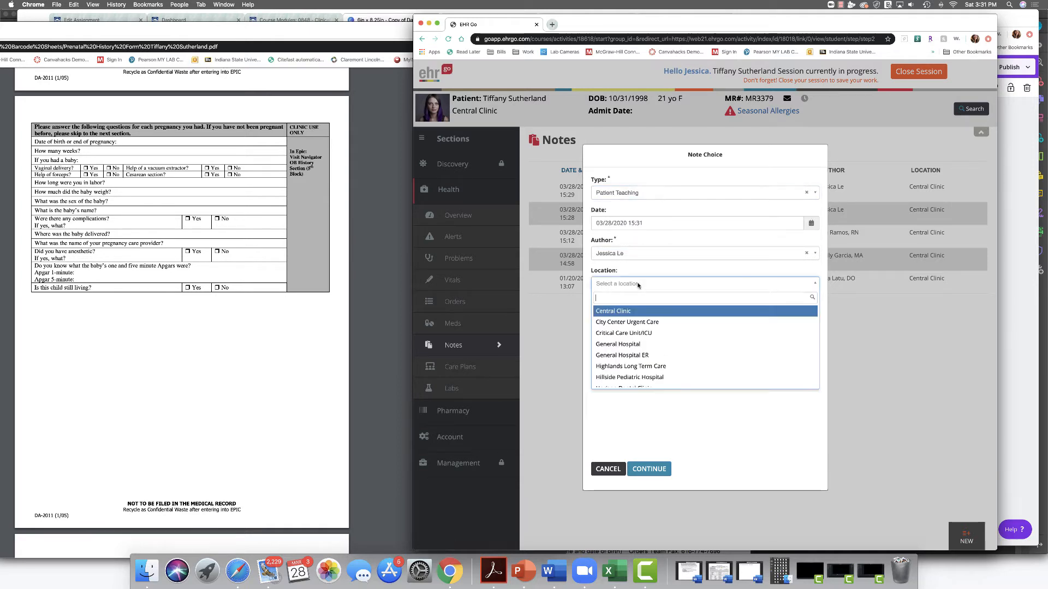
pyautogui.click(633, 312)
pyautogui.click(652, 470)
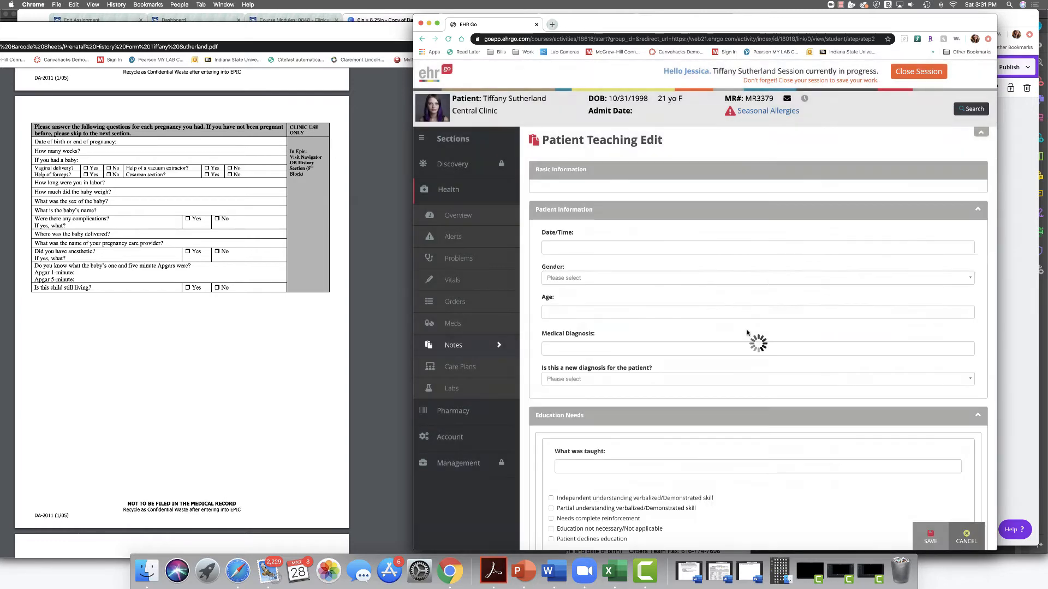
# Add a second teaching item under Education Needs and enter Smoking Cessation as what was taught.
pyautogui.scroll(-5, 636, 322)
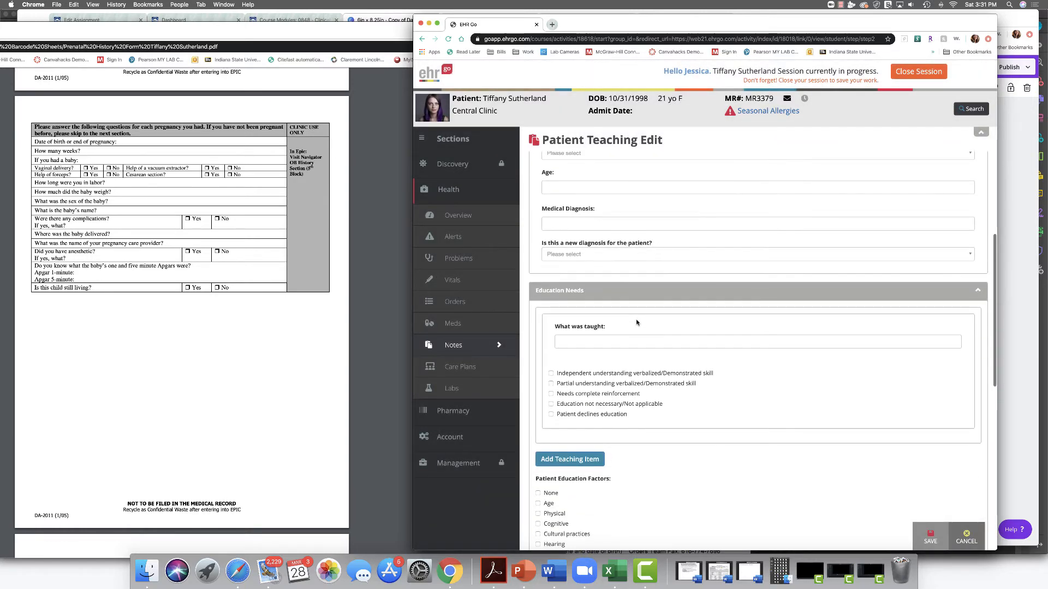
pyautogui.scroll(-5, 637, 322)
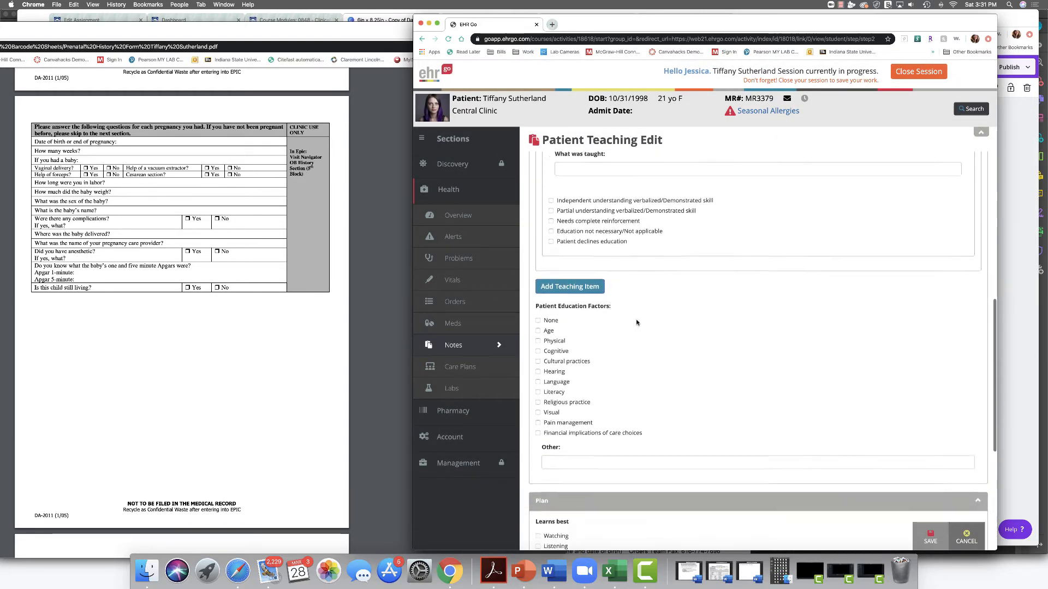
pyautogui.scroll(5, 637, 323)
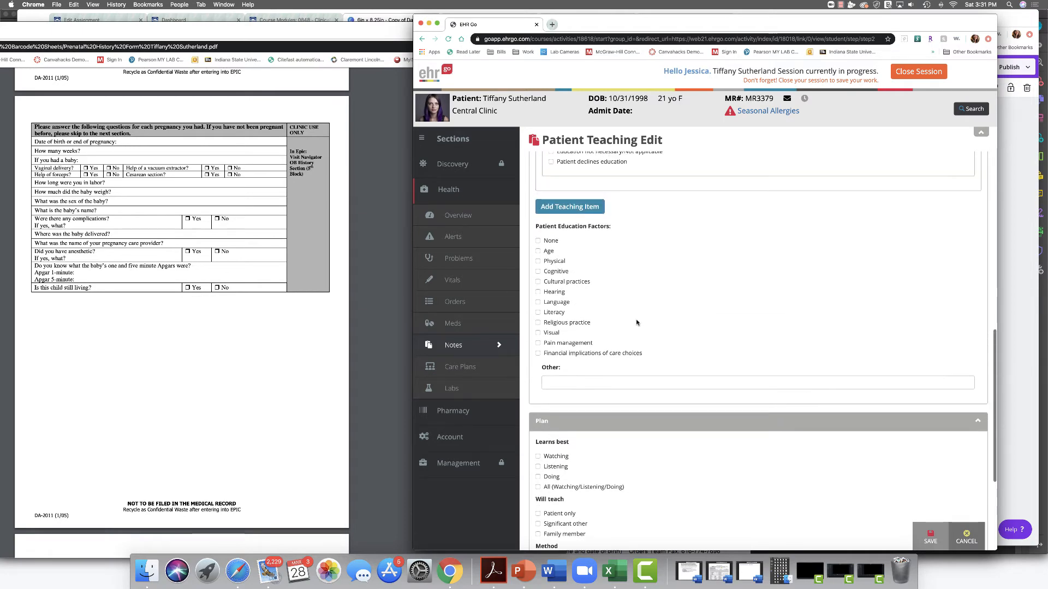
pyautogui.scroll(1, 637, 323)
pyautogui.scroll(-3, 637, 323)
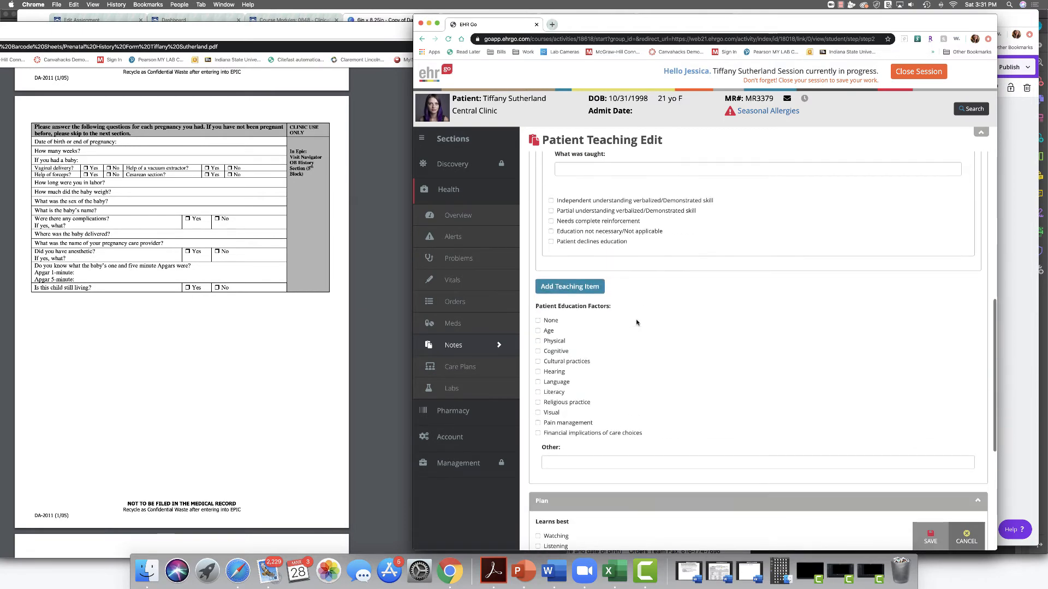
pyautogui.click(582, 287)
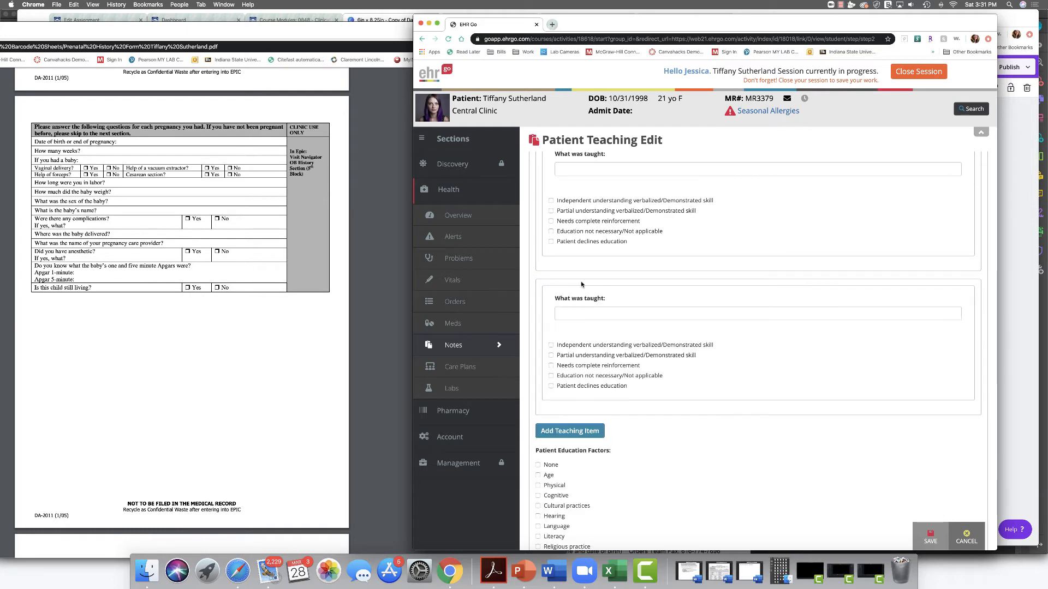
pyautogui.click(568, 312)
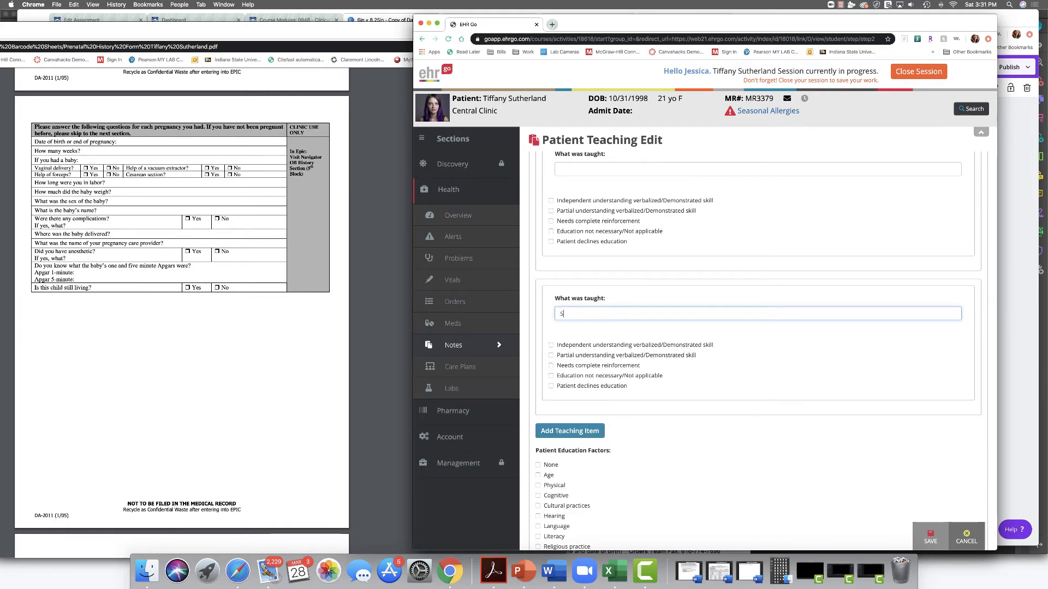
pyautogui.write('Smoking Cessation')
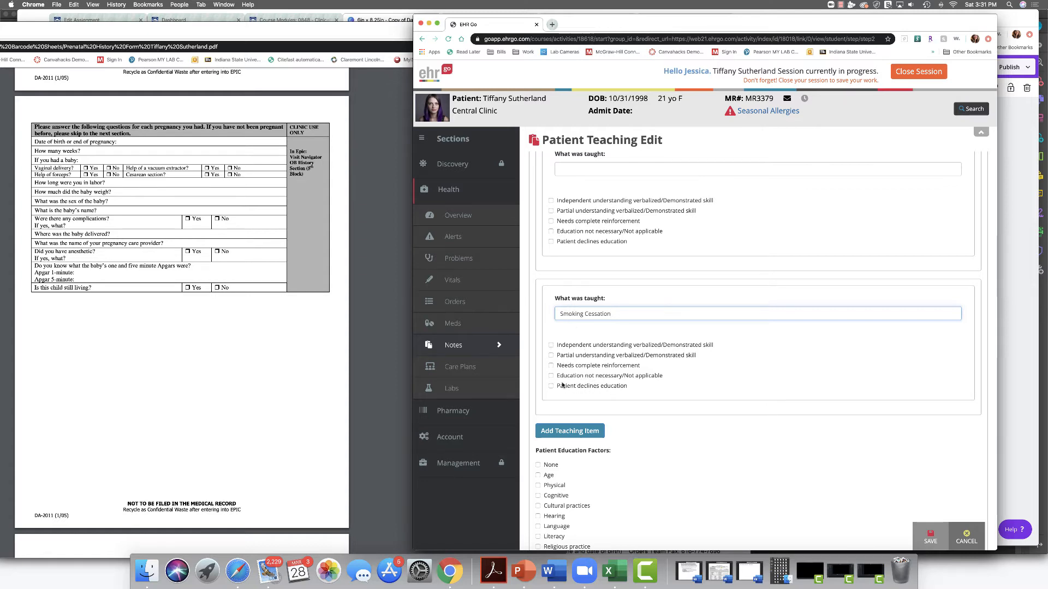
# Mark the Smoking Cessation item as Partial understanding verbalized/Demonstrated skill.
pyautogui.scroll(-3, 562, 385)
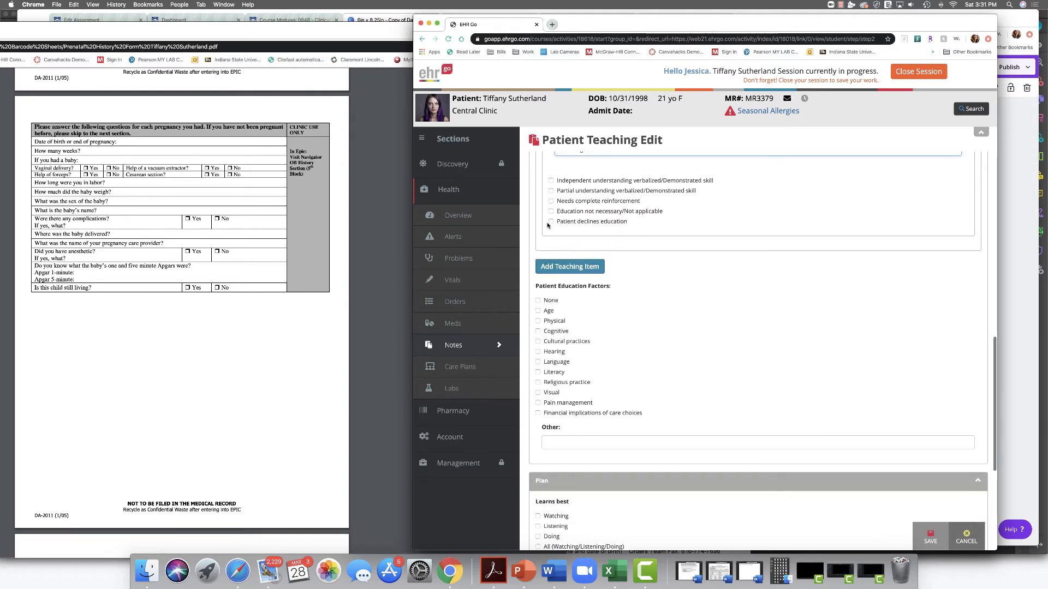
pyautogui.click(551, 201)
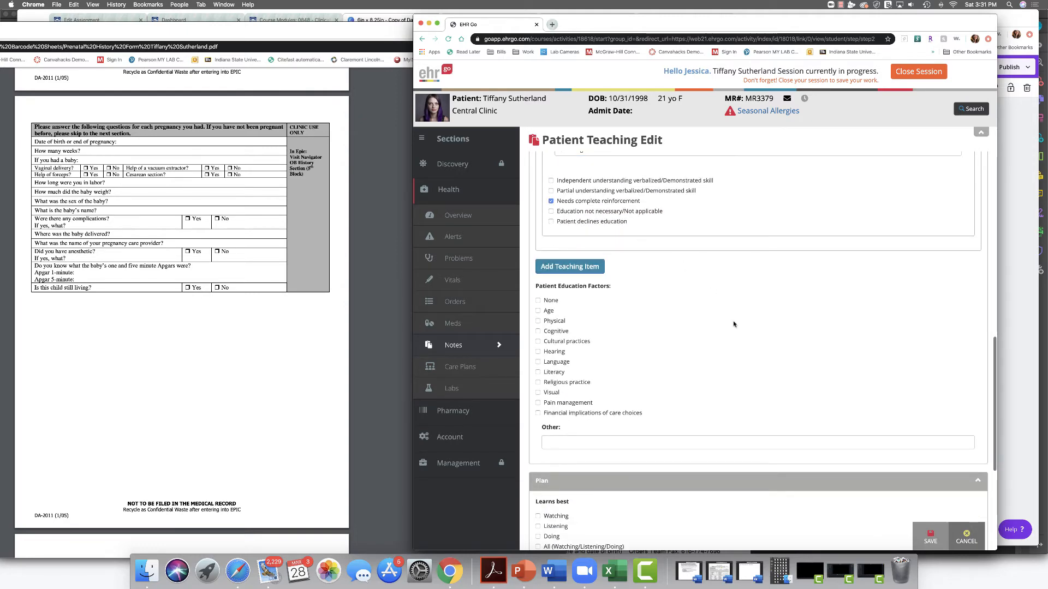
pyautogui.scroll(1, 709, 311)
pyautogui.click(551, 209)
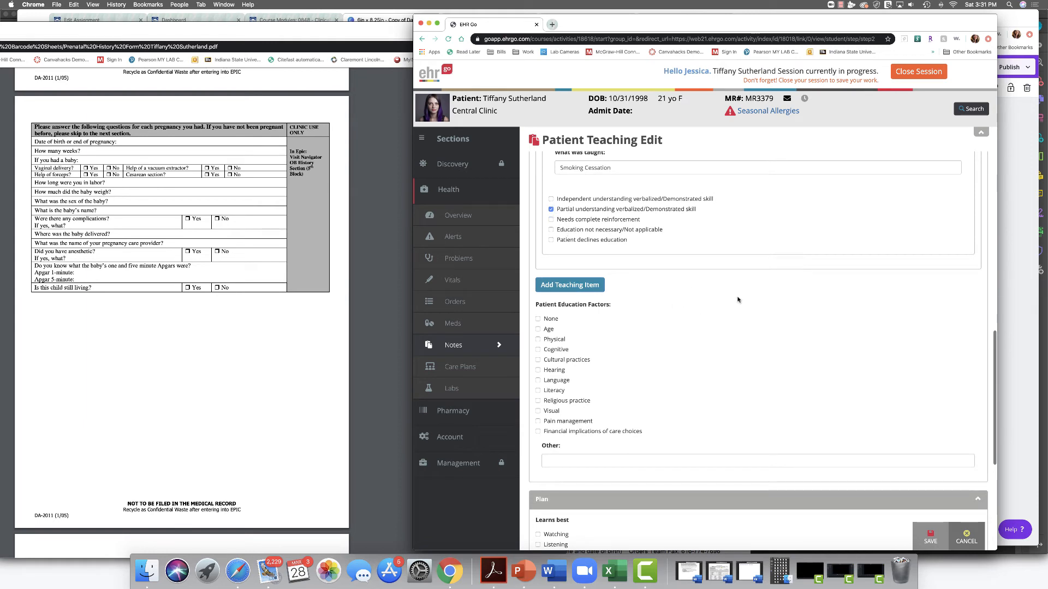
# Fill in the teaching plan with Doing as the best way of learning, Patient only to be taught and Individual as the method.
pyautogui.scroll(-2, 709, 324)
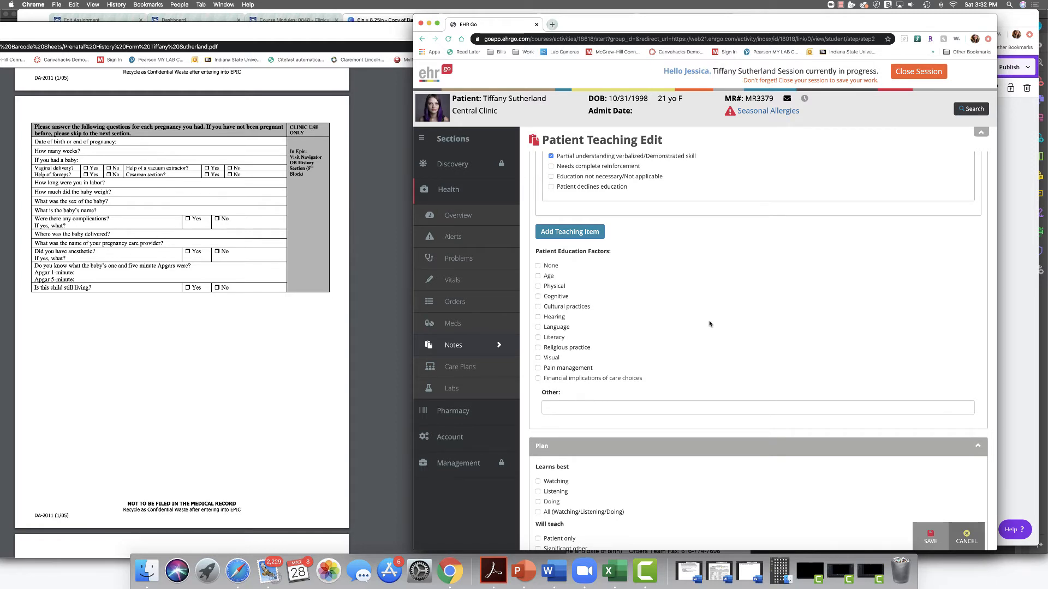
pyautogui.scroll(-2, 709, 324)
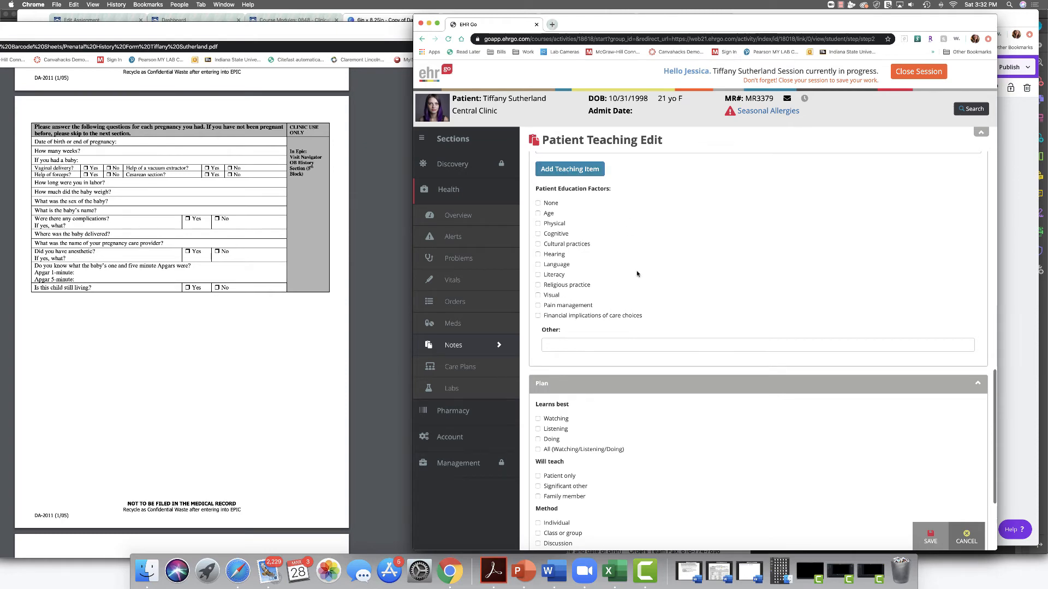
pyautogui.scroll(-5, 635, 267)
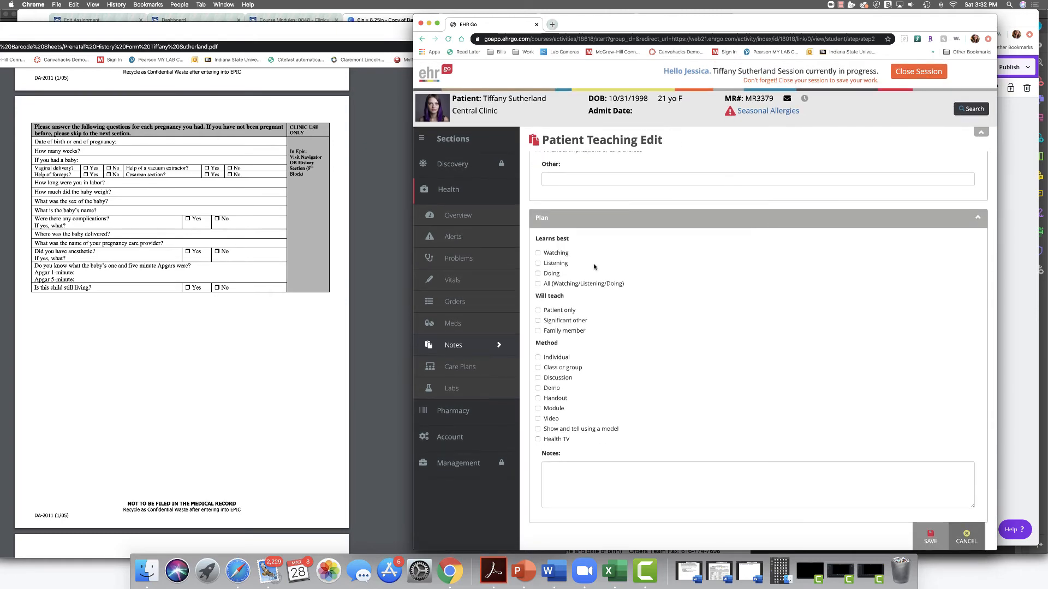
pyautogui.click(538, 357)
pyautogui.click(538, 264)
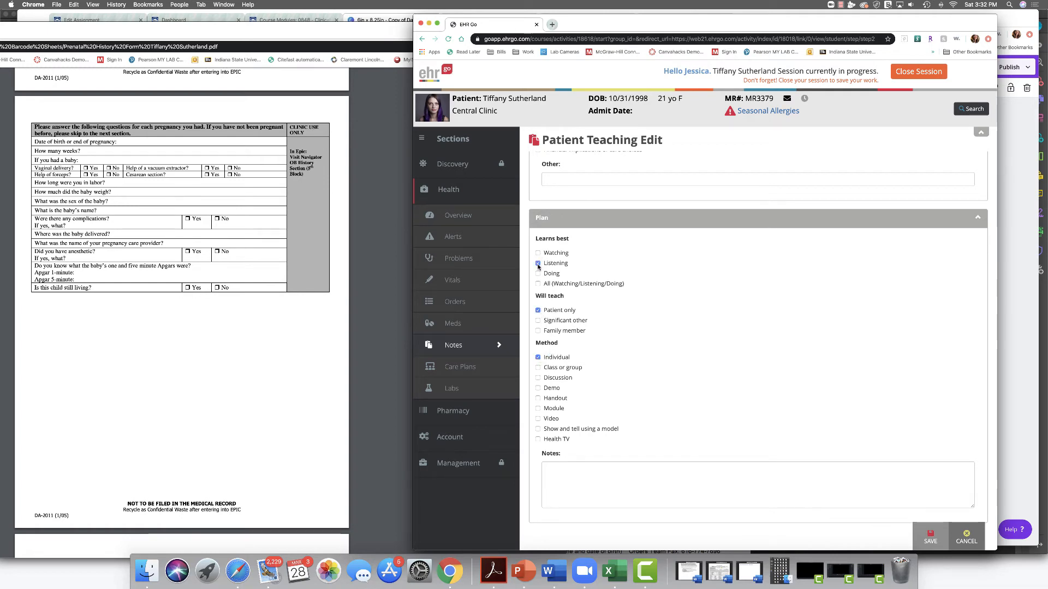
pyautogui.click(538, 274)
pyautogui.click(538, 264)
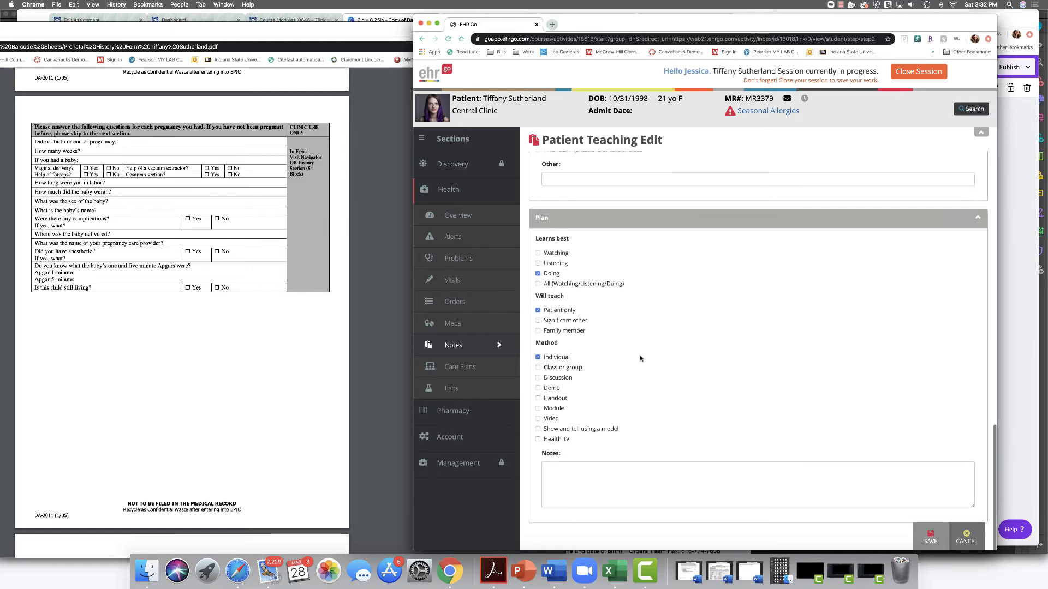
# Check the patient information section and save the Patient Teaching note.
pyautogui.scroll(15, 641, 358)
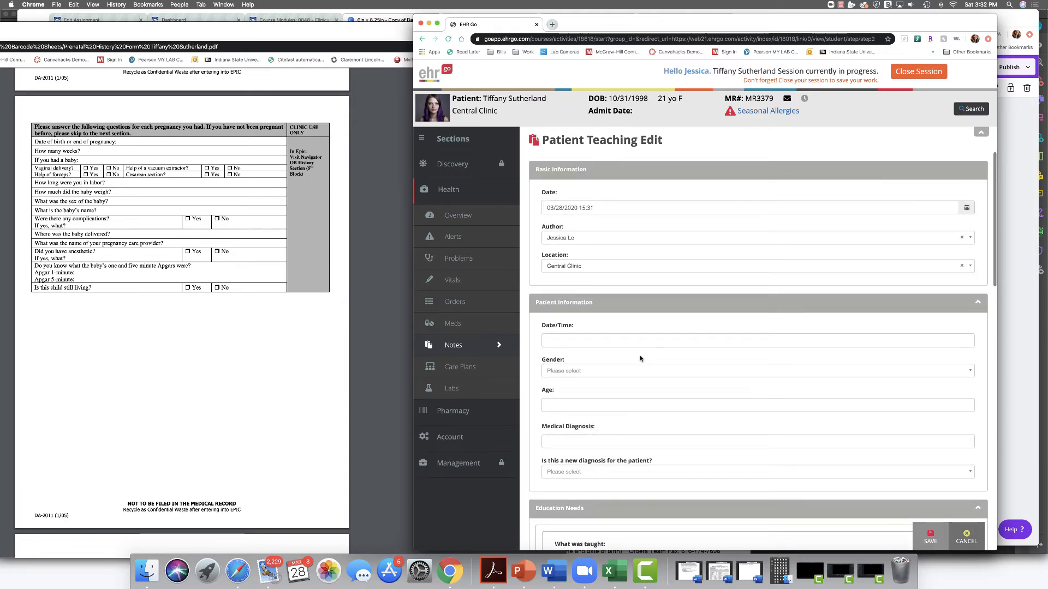
pyautogui.scroll(-3, 612, 240)
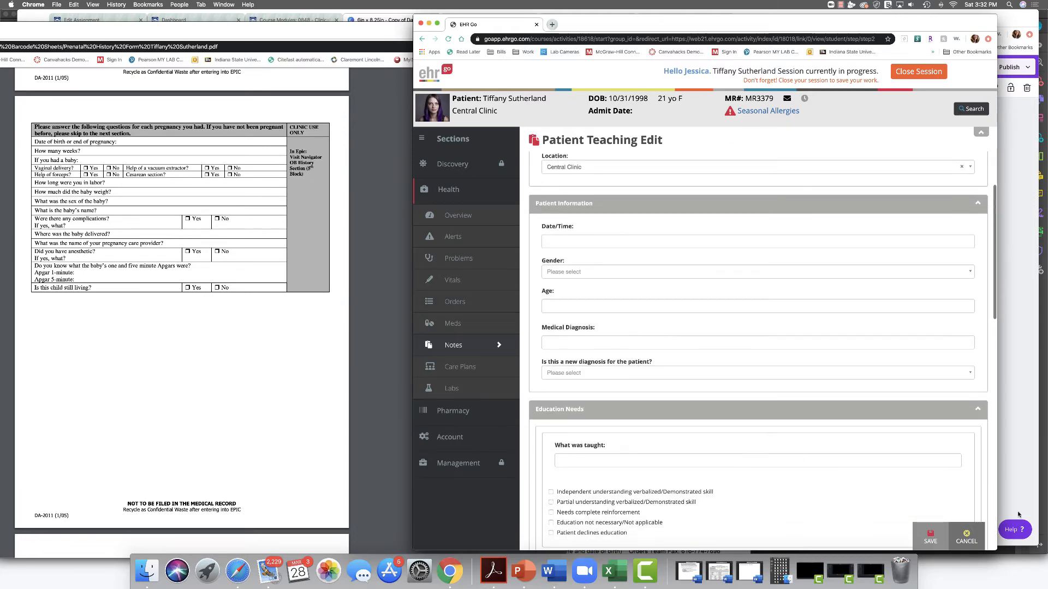
pyautogui.click(930, 537)
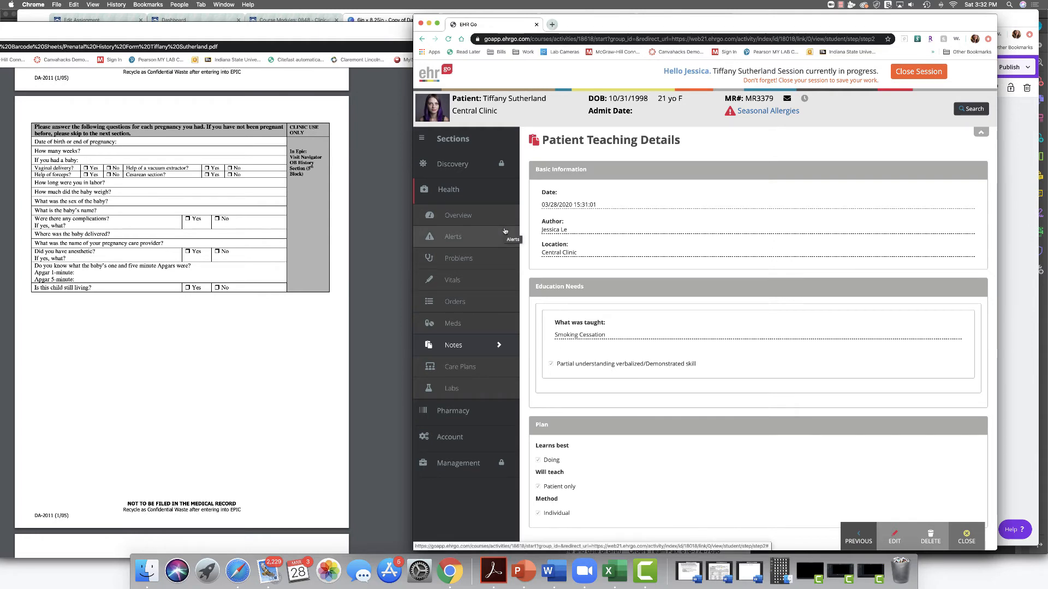
# Start a new patient order with category Laboratory and select a physician as its provider.
pyautogui.click(458, 300)
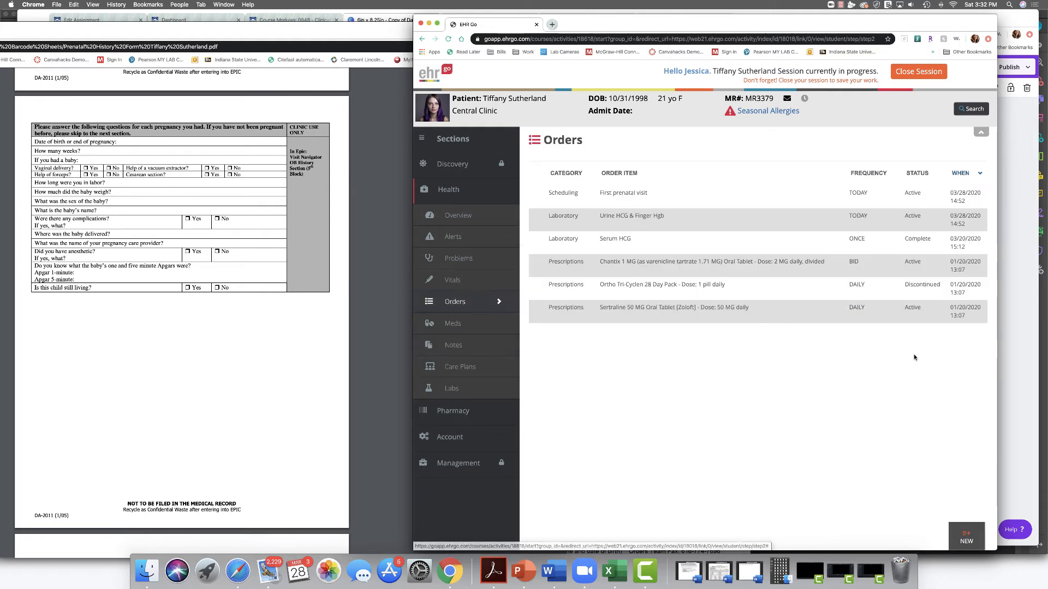
pyautogui.click(967, 538)
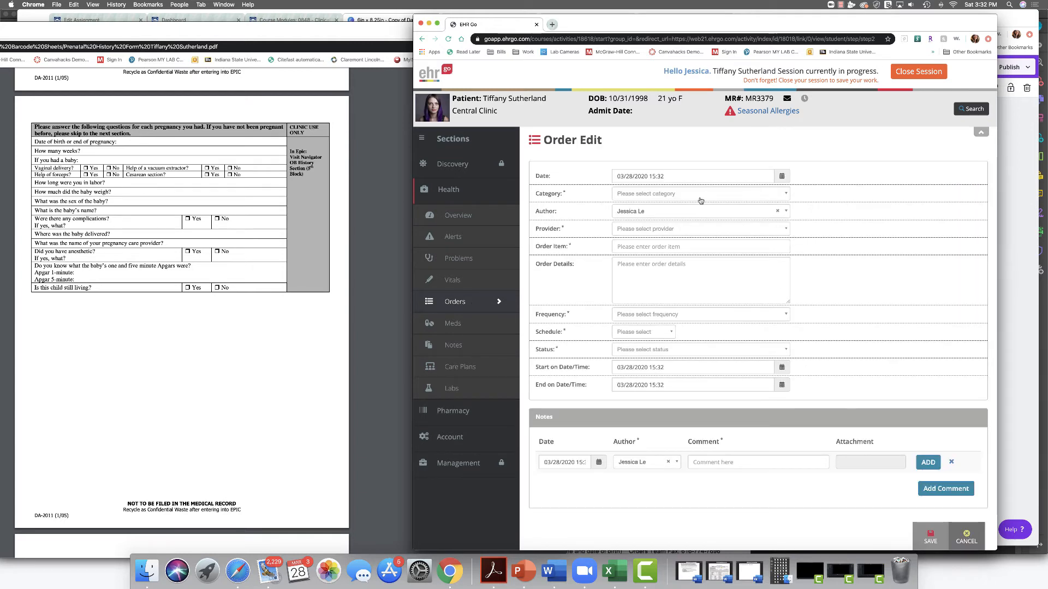
pyautogui.click(662, 196)
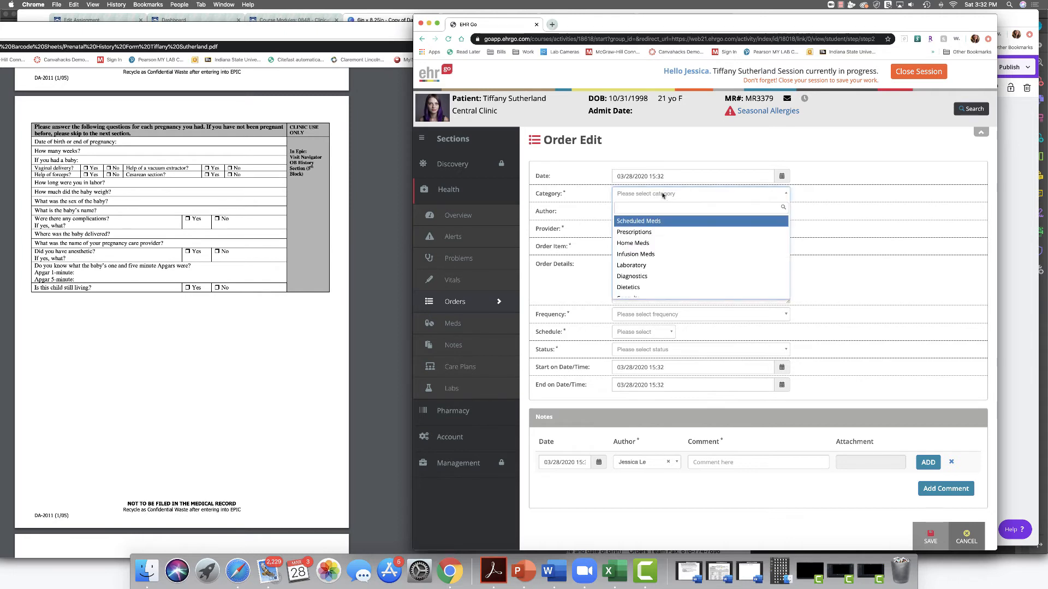
pyautogui.click(640, 265)
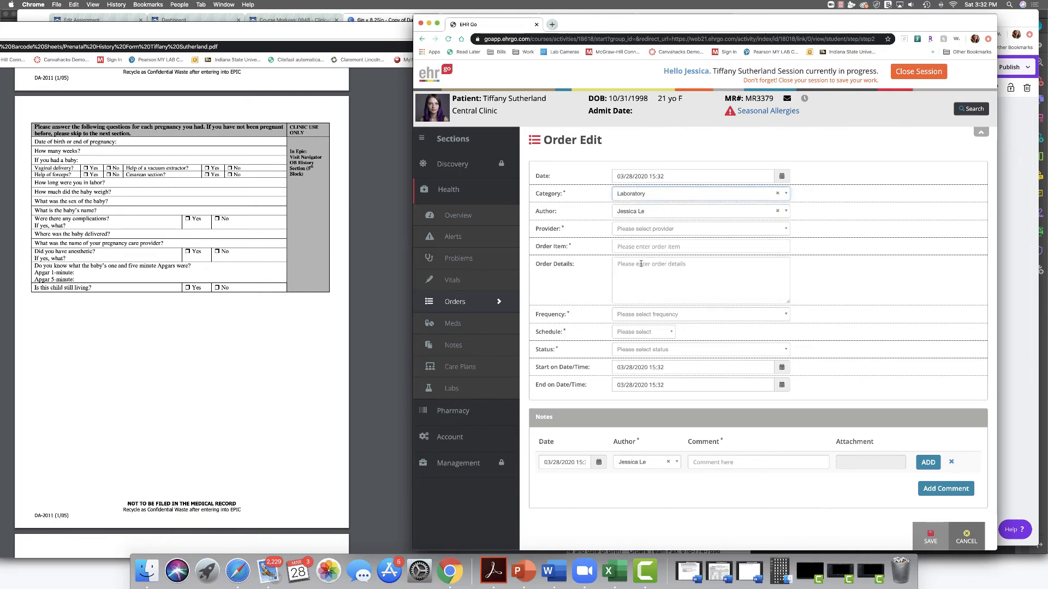
pyautogui.click(641, 229)
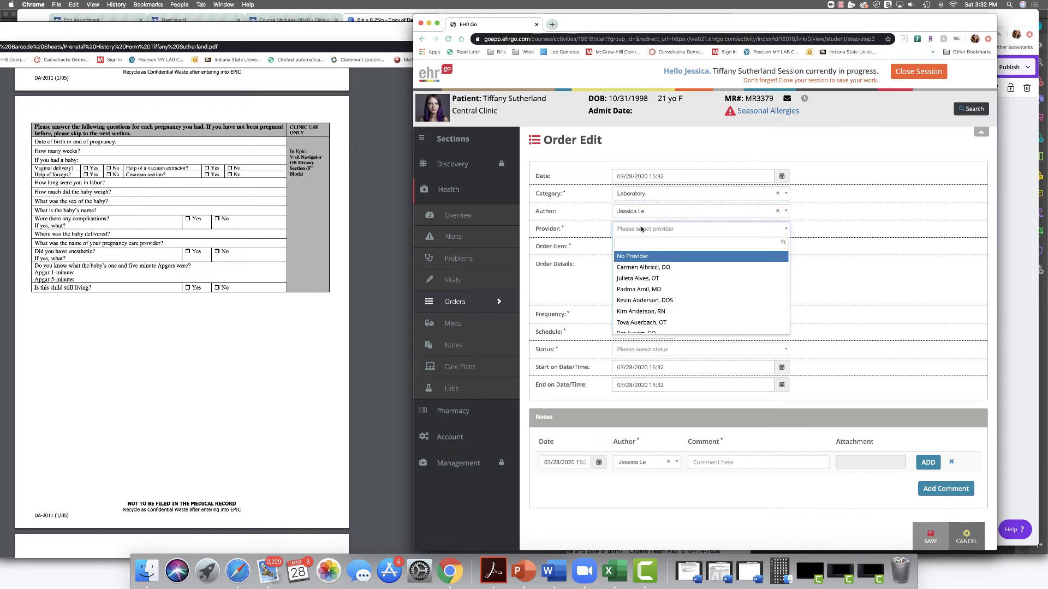
pyautogui.click(649, 289)
pyautogui.click(686, 246)
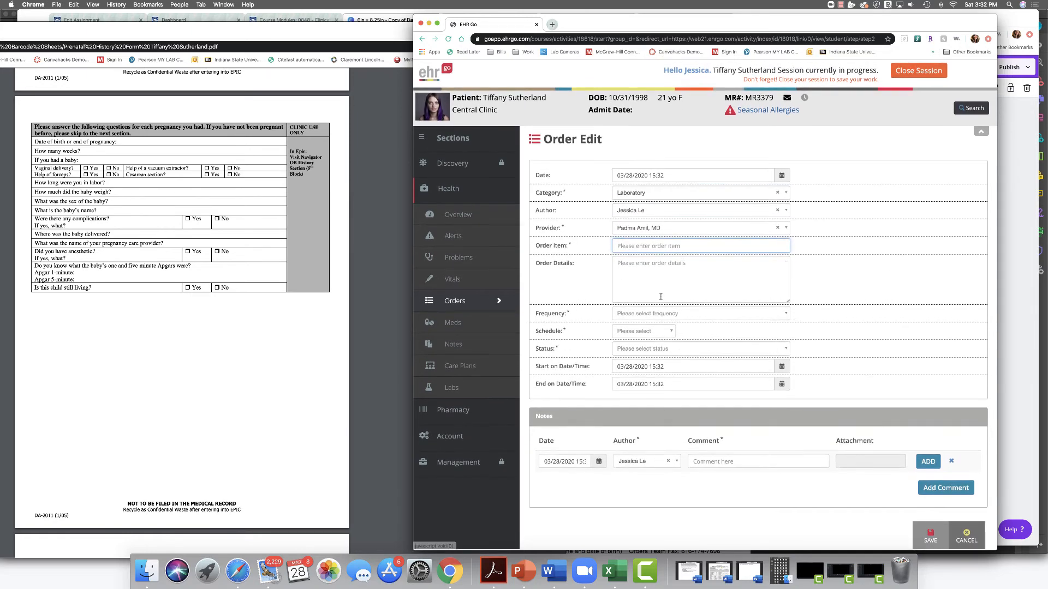
# Set the order's schedule to Once, its frequency to NOW and its status to Active.
pyautogui.click(645, 335)
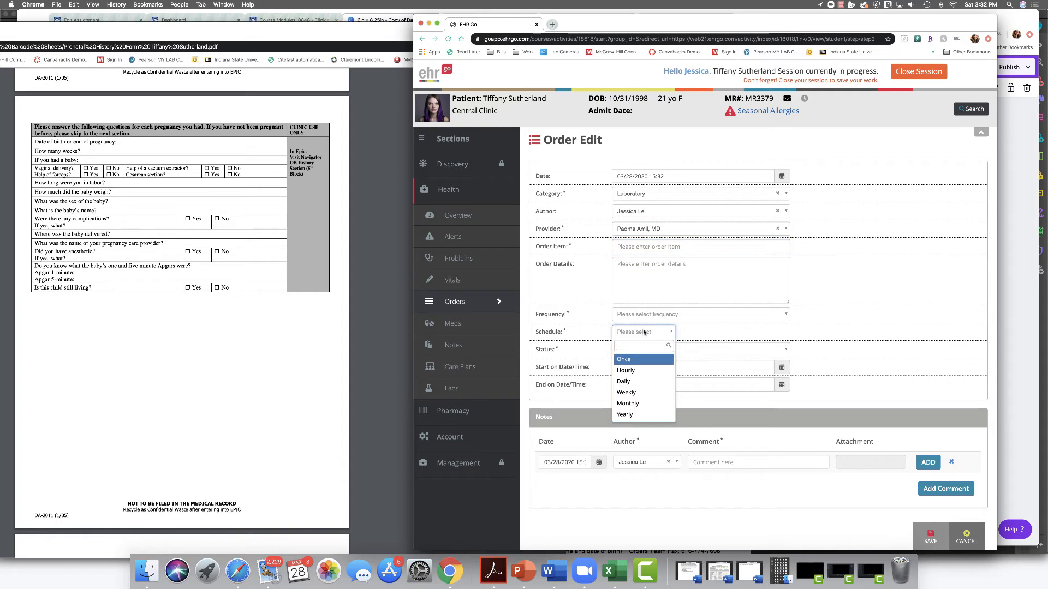
pyautogui.click(638, 360)
pyautogui.click(644, 315)
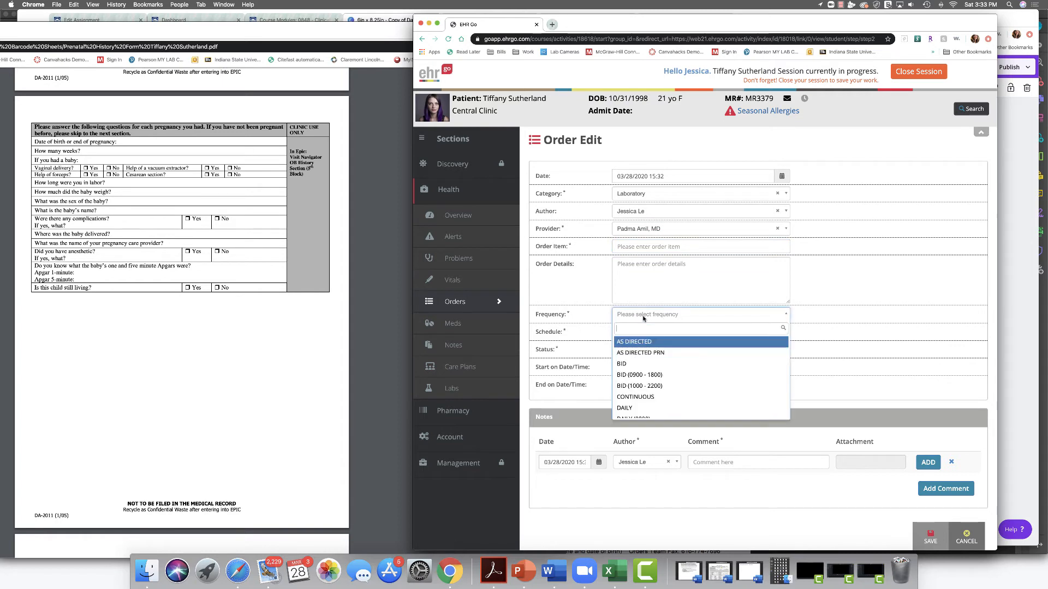
pyautogui.scroll(-3, 651, 371)
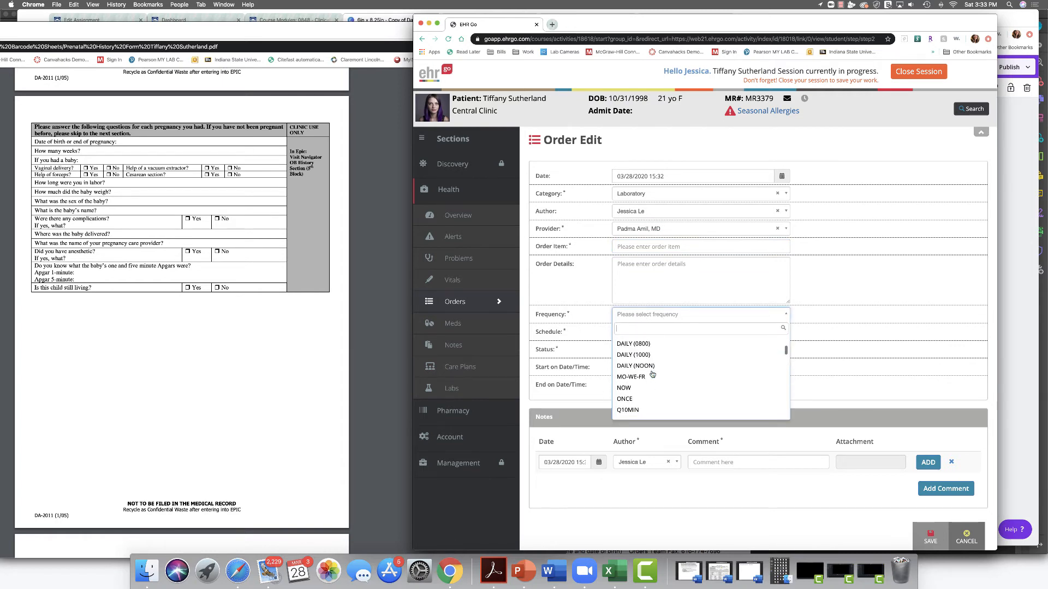
pyautogui.click(626, 389)
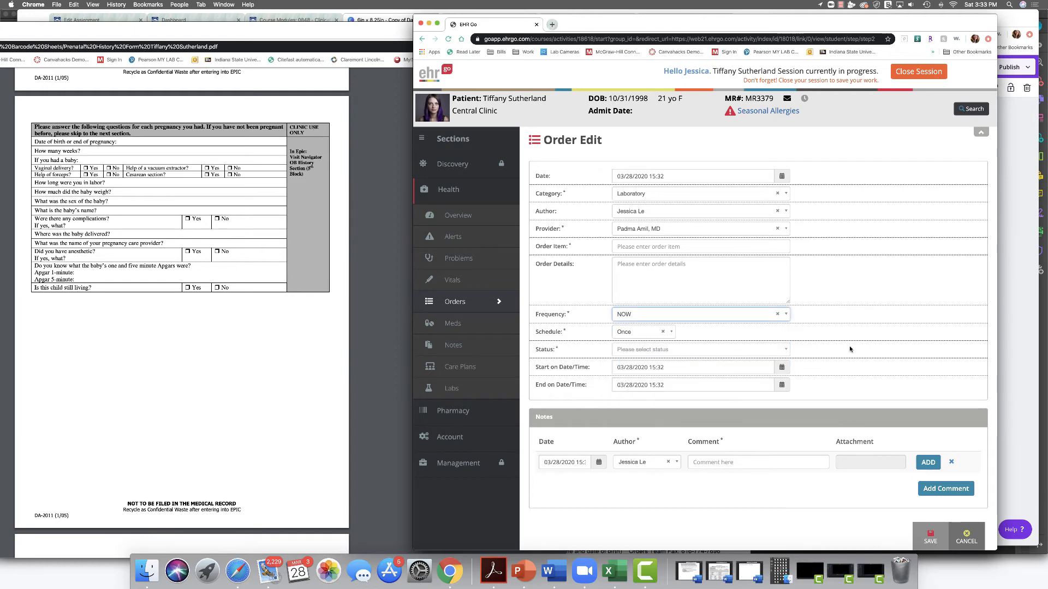
pyautogui.click(763, 347)
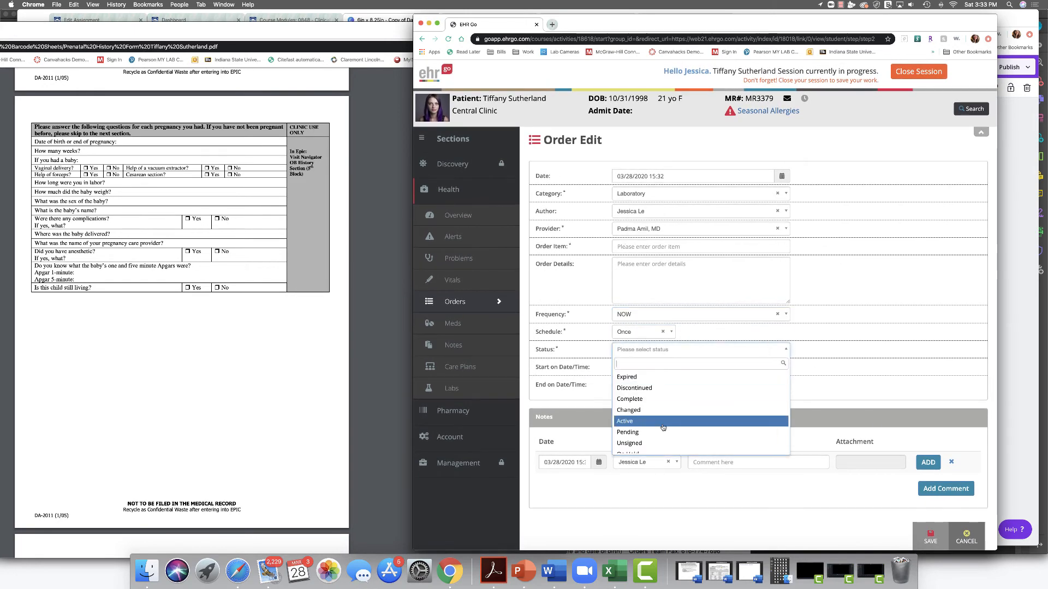
pyautogui.click(759, 421)
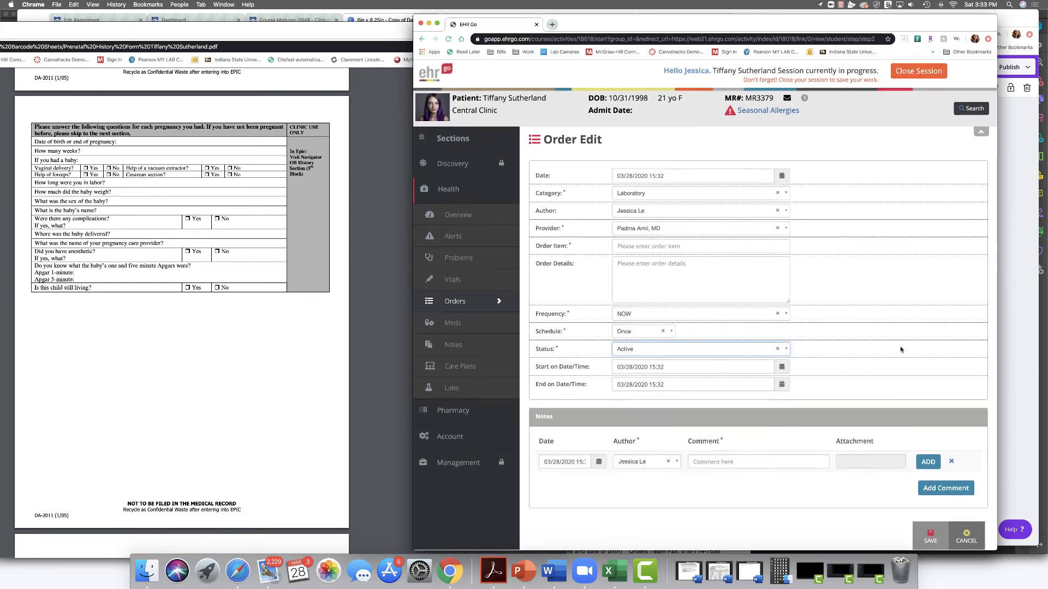
# Enter AB as the order item and save the laboratory order.
pyautogui.click(932, 529)
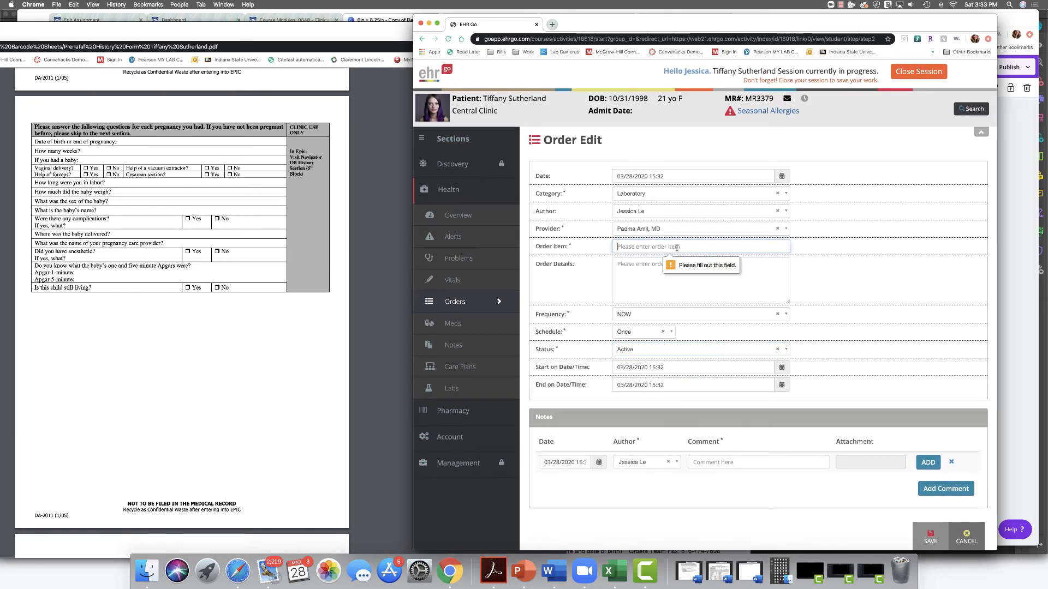
pyautogui.write('AB')
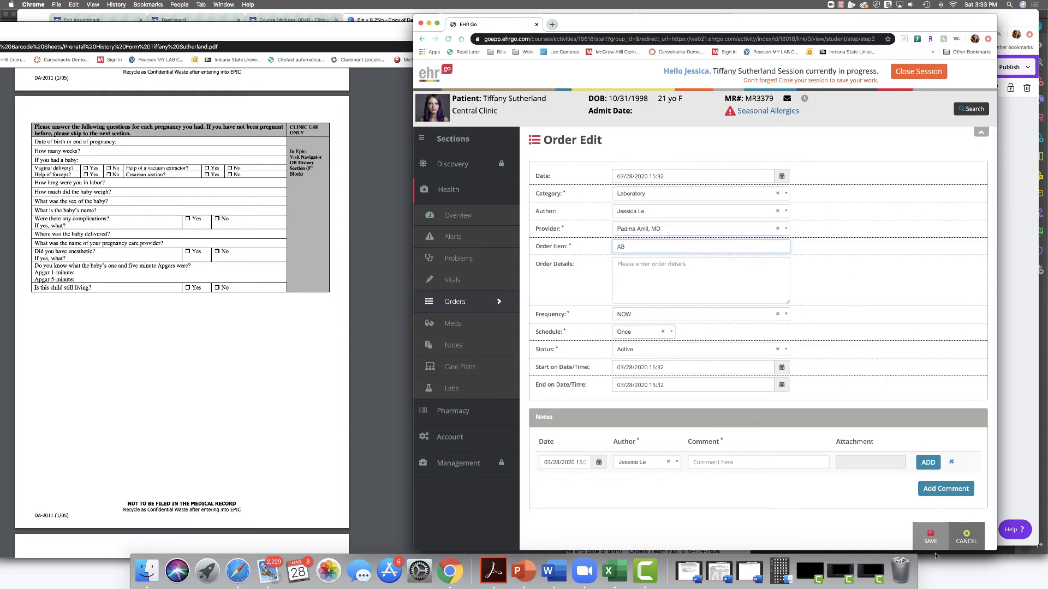
pyautogui.click(931, 538)
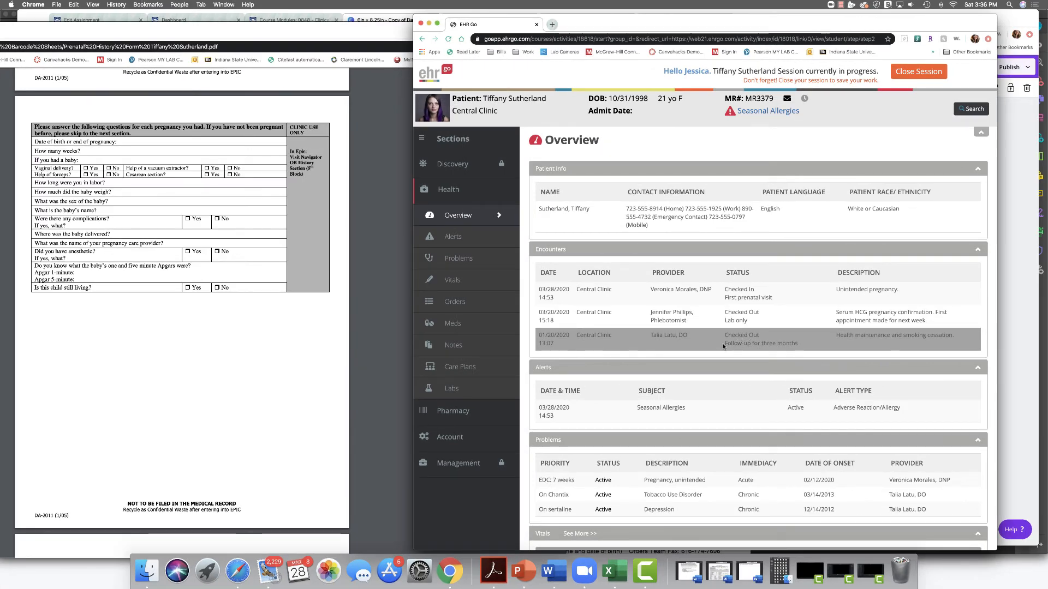
# Open the account's clinic schedule and display the week of April 28, 2020.
pyautogui.click(466, 438)
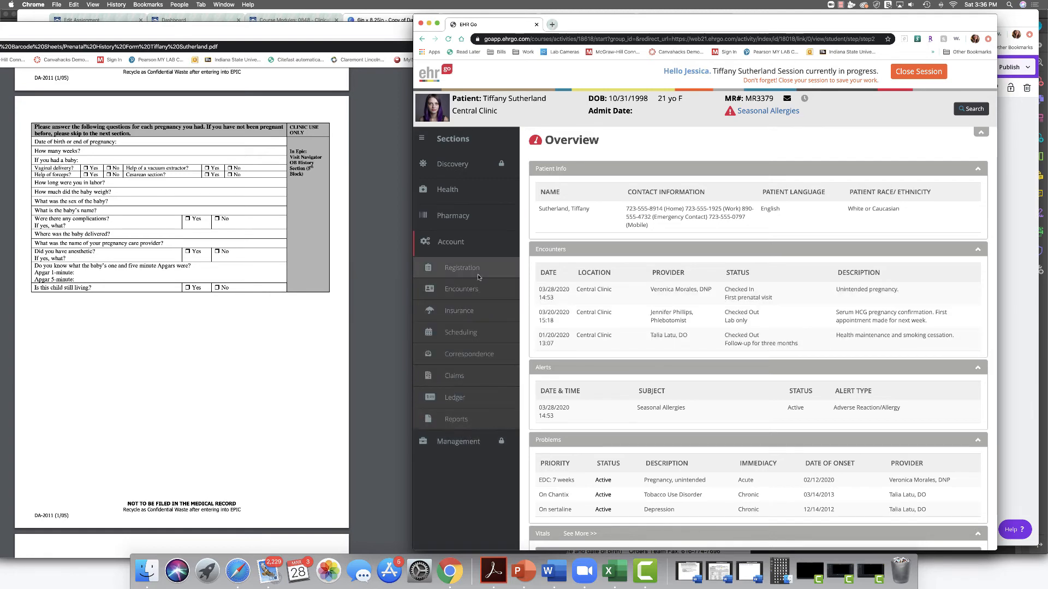
pyautogui.click(474, 335)
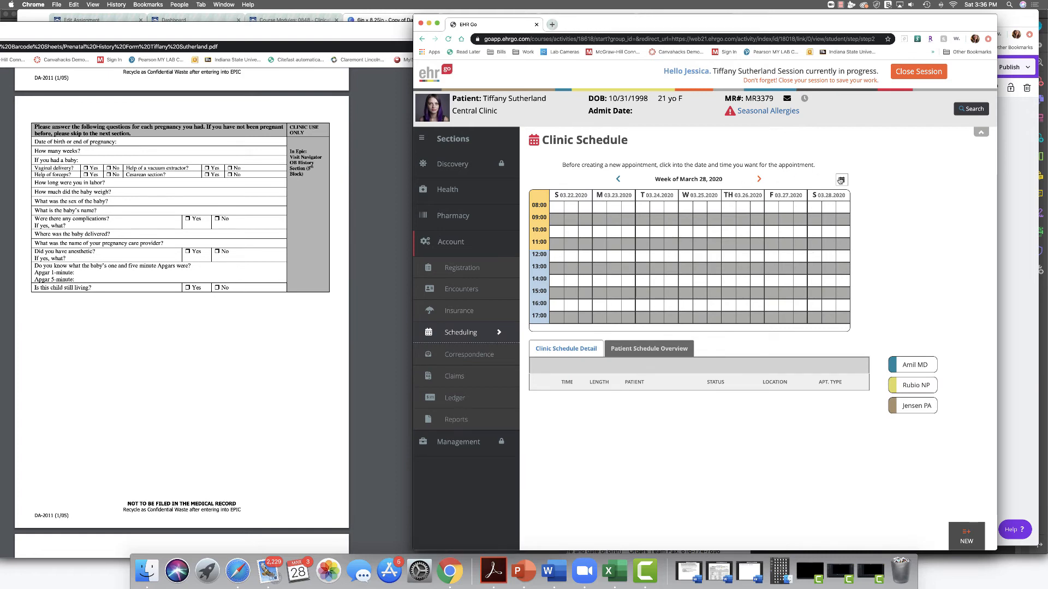
pyautogui.click(841, 180)
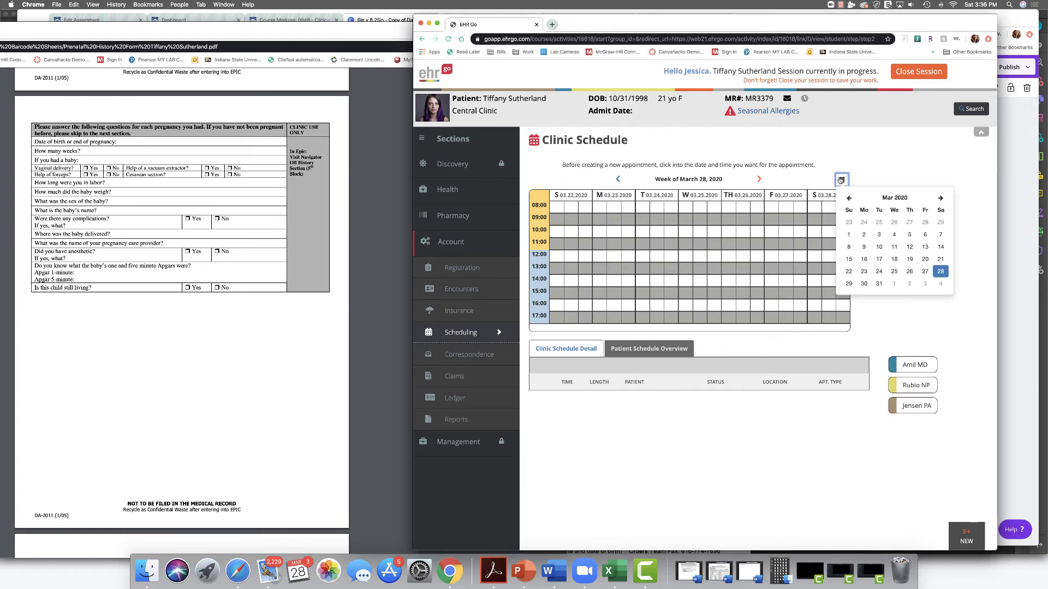
pyautogui.click(940, 198)
pyautogui.click(879, 271)
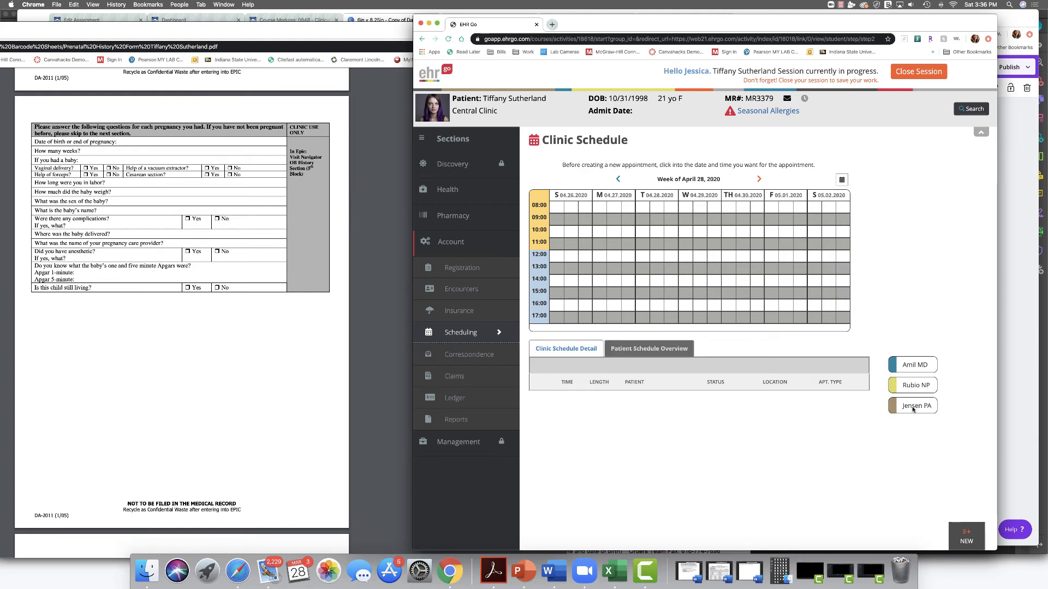
# Start a new appointment in the Tuesday, April 28, 2020 slot at 08:00.
pyautogui.click(972, 533)
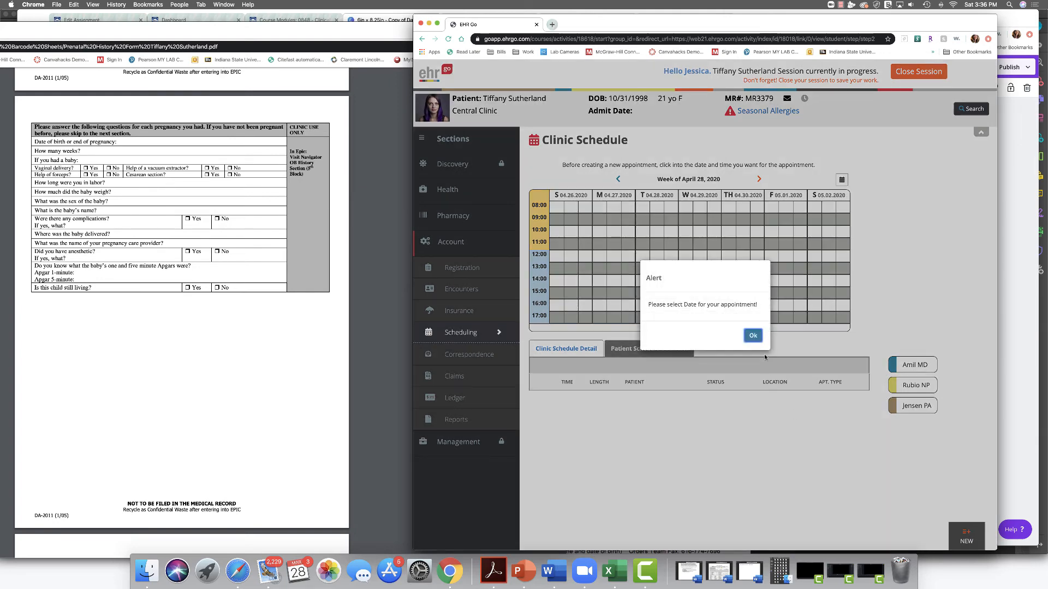
pyautogui.click(752, 335)
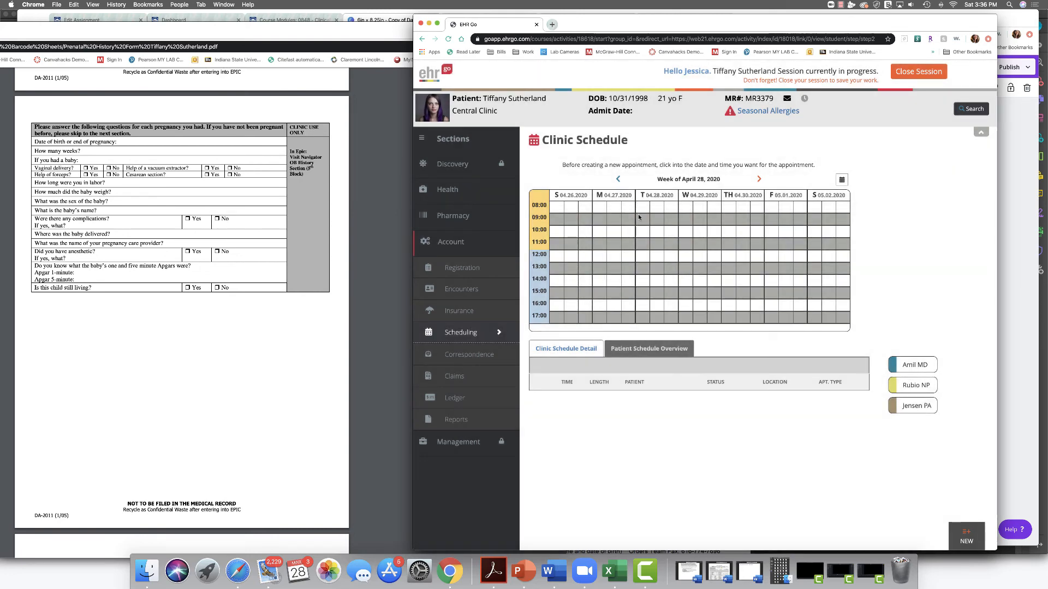
pyautogui.click(644, 209)
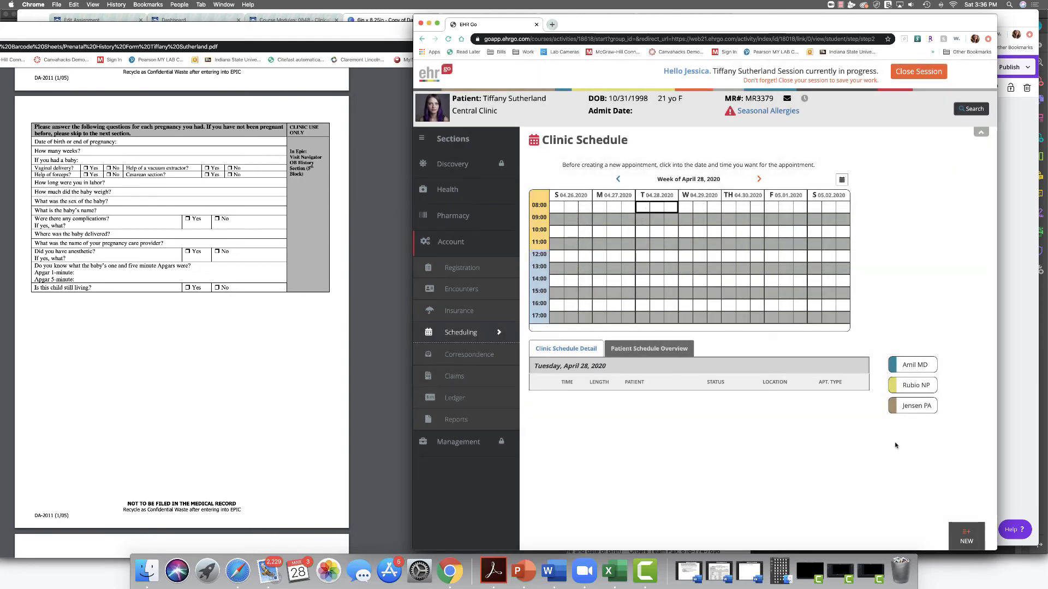
pyautogui.click(966, 536)
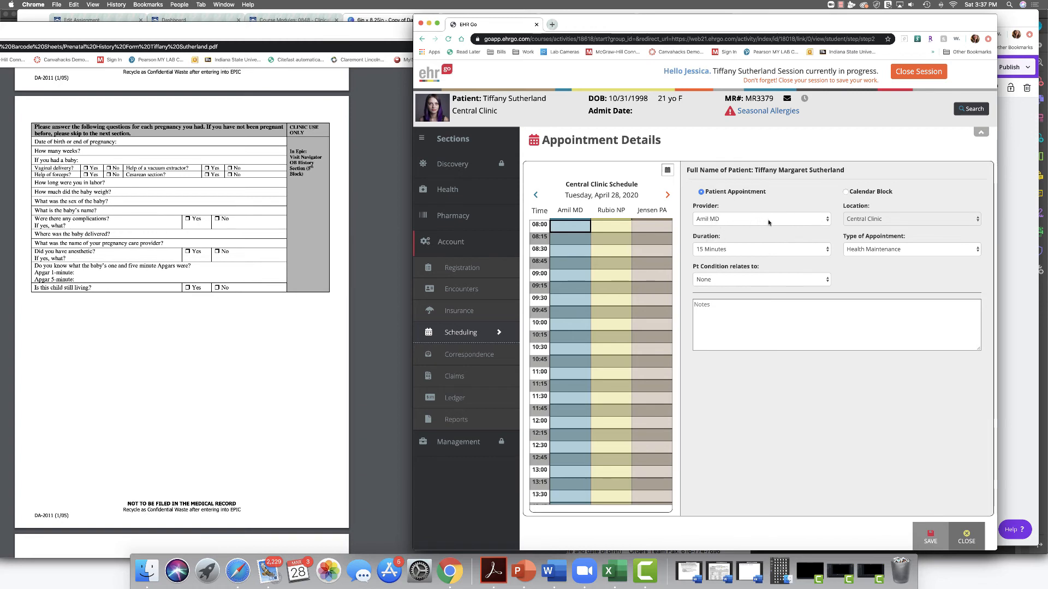
# Set the appointment type to Prenatal, with a 15-minute duration and None for the related patient condition.
pyautogui.click(871, 253)
pyautogui.click(873, 268)
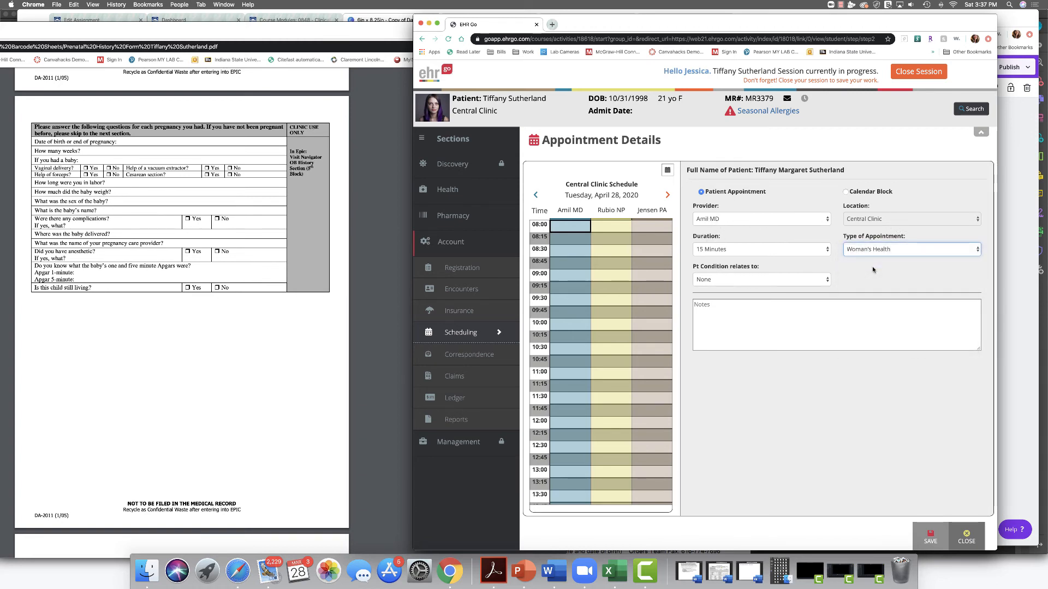
pyautogui.click(874, 250)
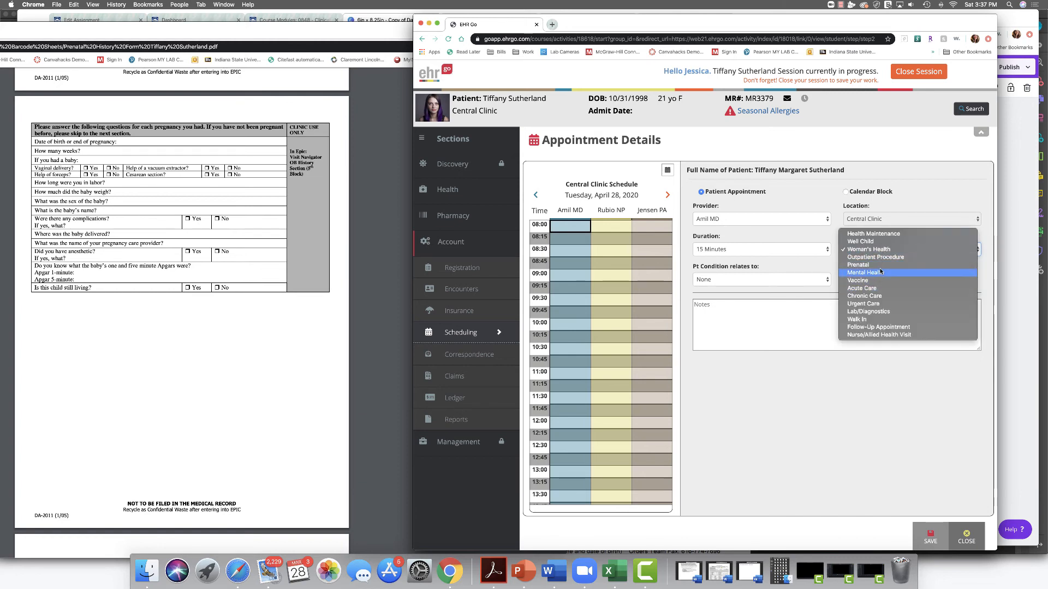
pyautogui.click(851, 265)
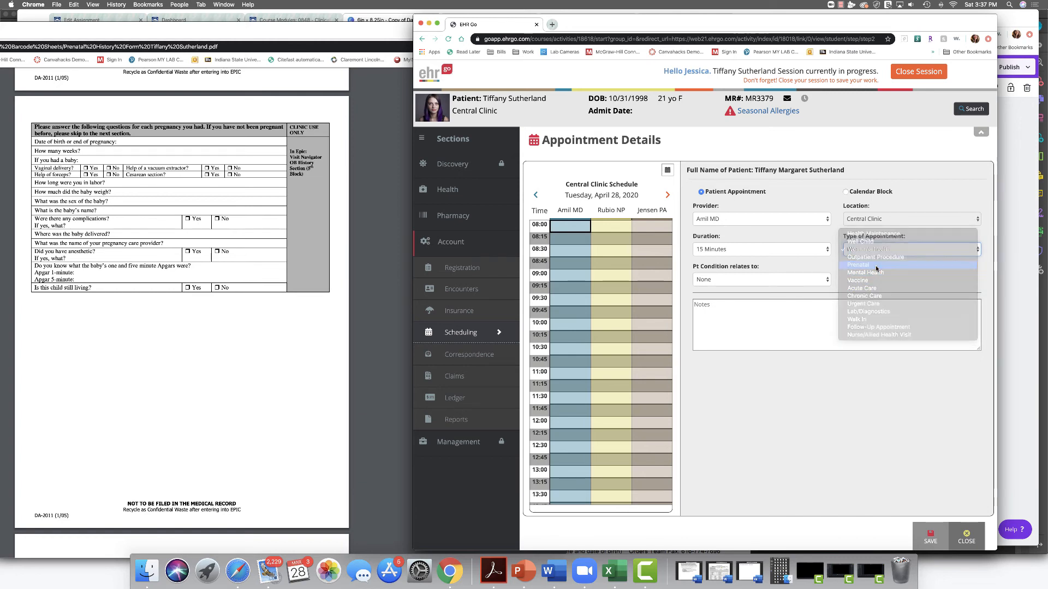
pyautogui.click(759, 253)
pyautogui.click(758, 249)
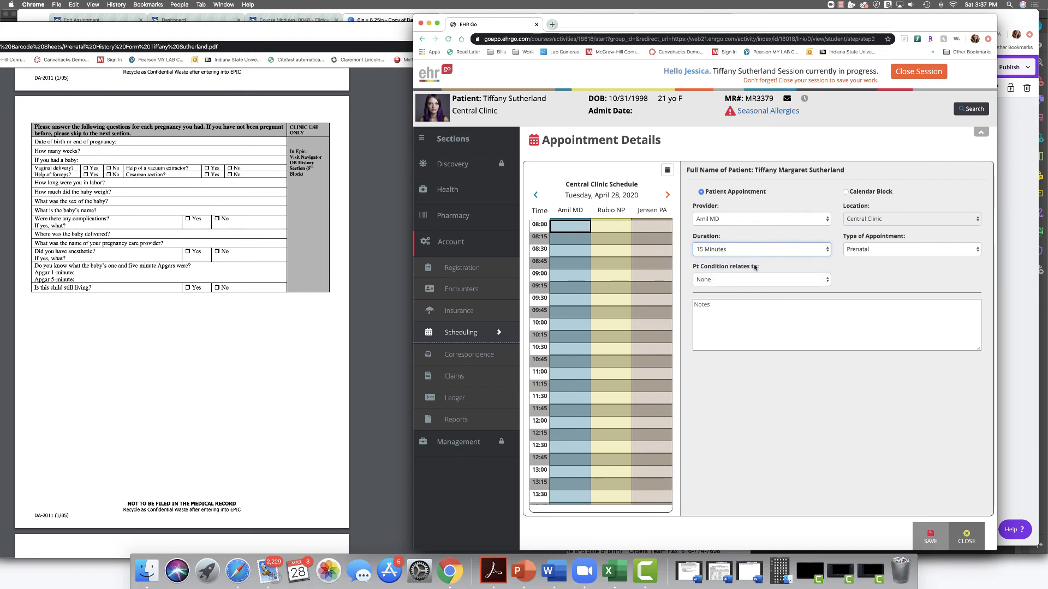
pyautogui.click(752, 281)
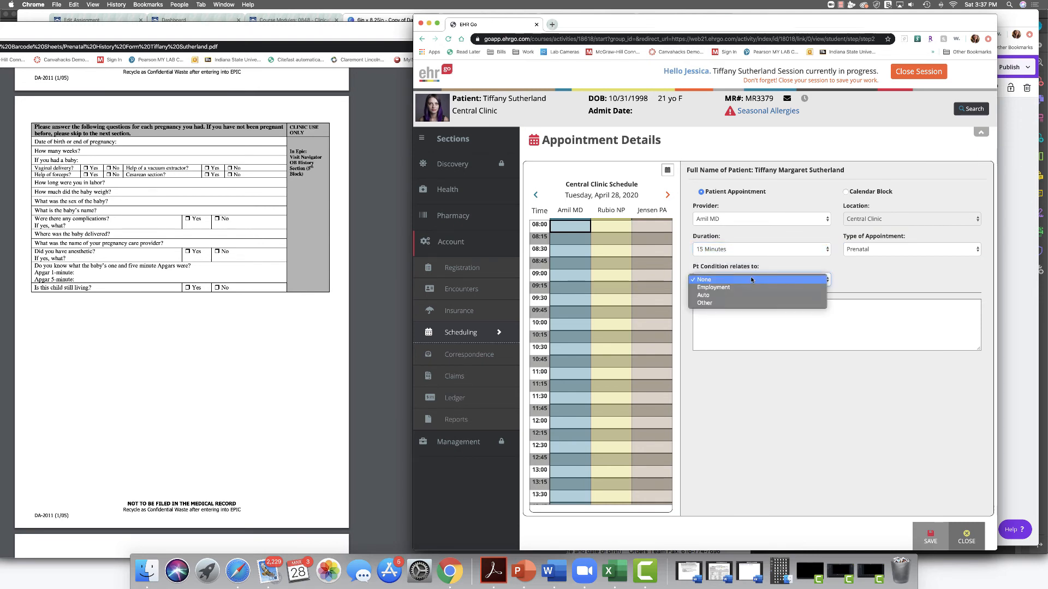
pyautogui.click(751, 280)
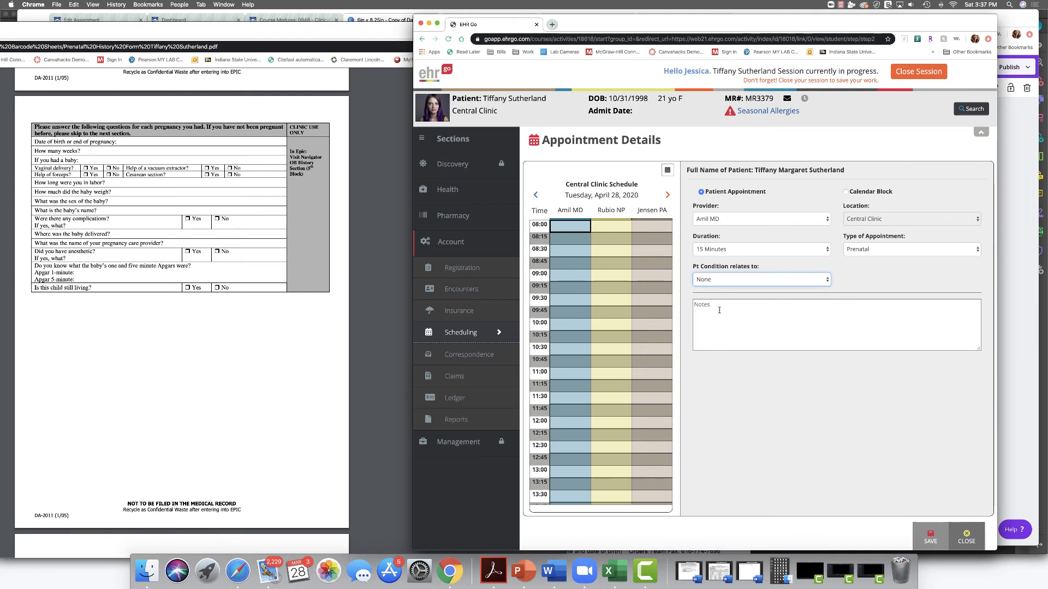
# Add the appointment note "Check on lab reports prior to appointment.".
pyautogui.click(778, 309)
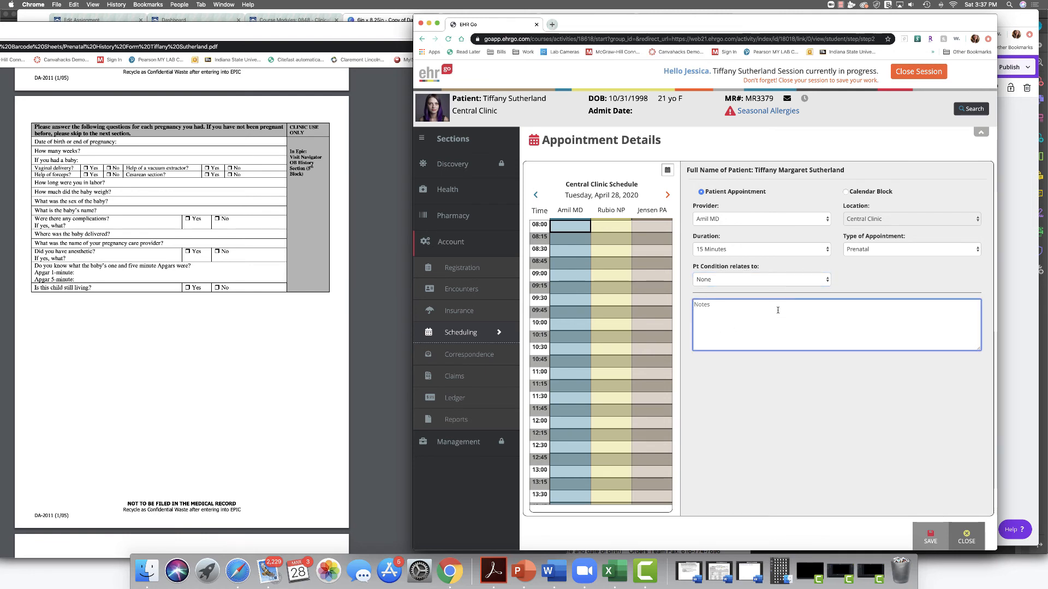
pyautogui.write('Check')
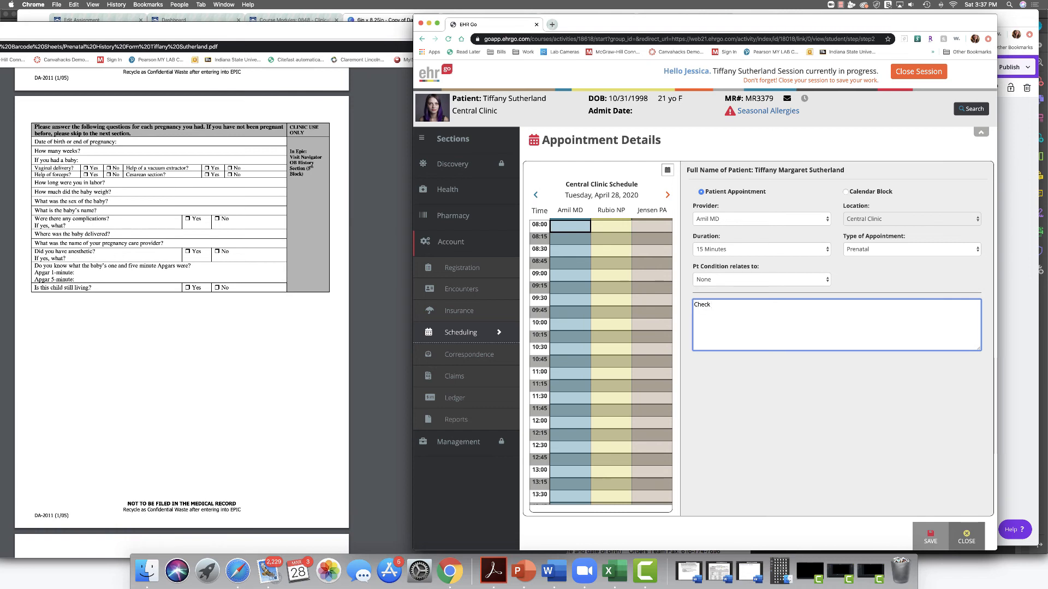
pyautogui.write(' on lab reports')
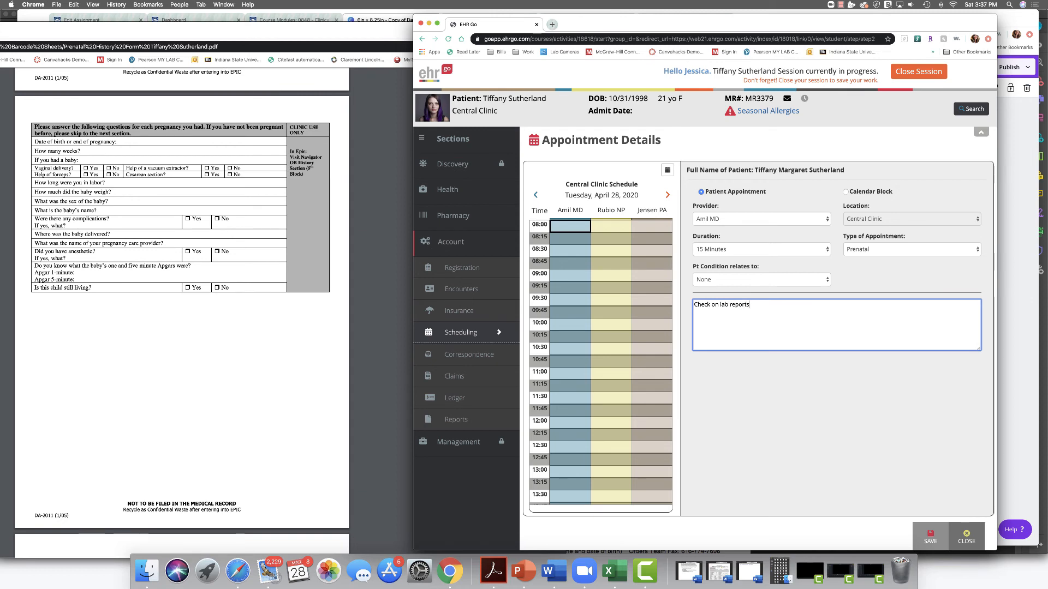
pyautogui.write(' prior to appoint')
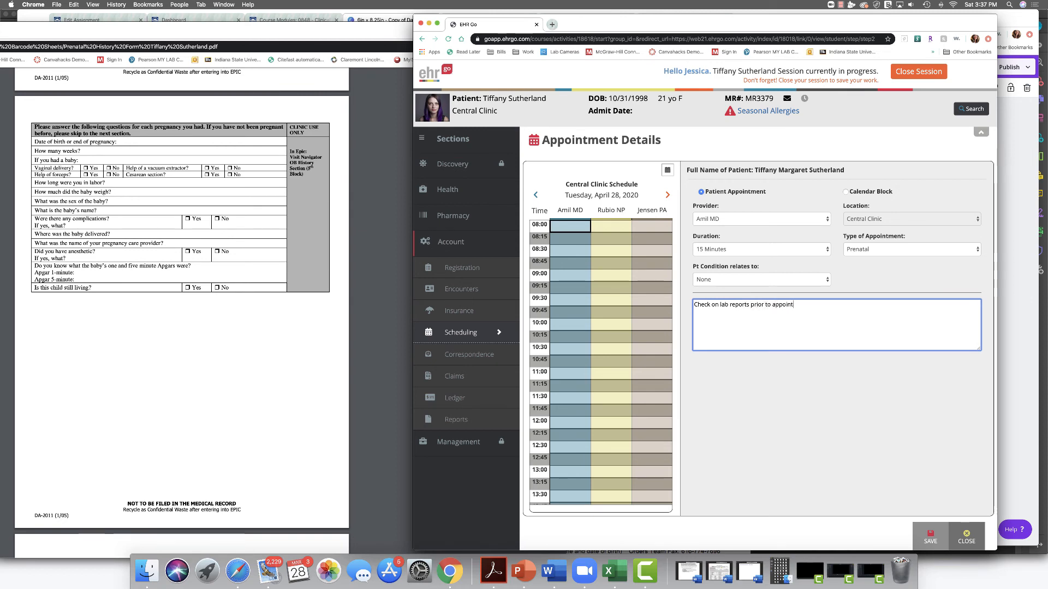
pyautogui.write('ment,')
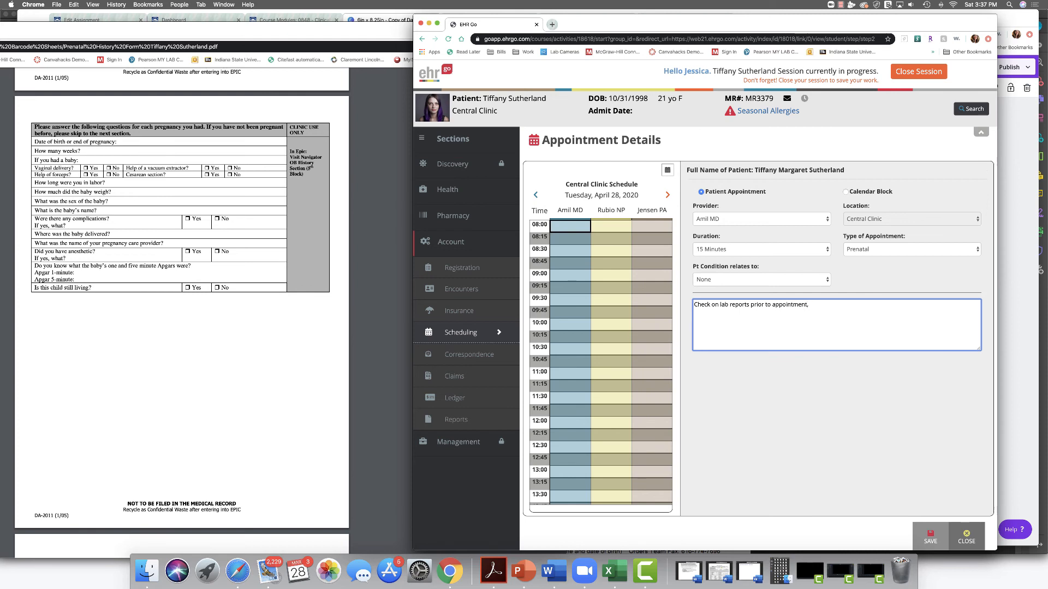
pyautogui.press('BackSpace')
pyautogui.write('.')
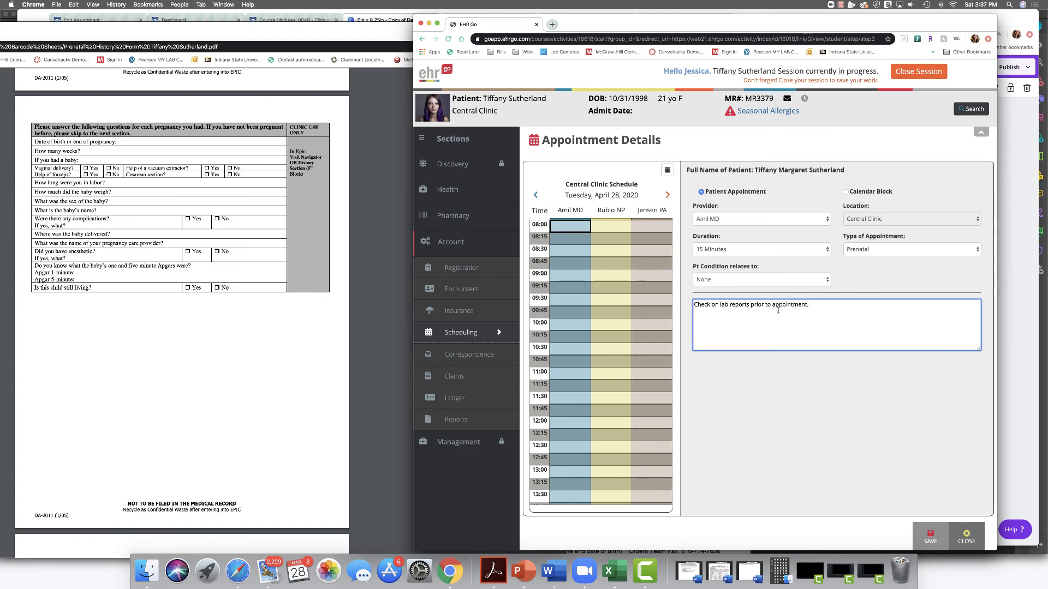
# Save the appointment and check it in the clinic's patient schedule overview.
pyautogui.click(568, 230)
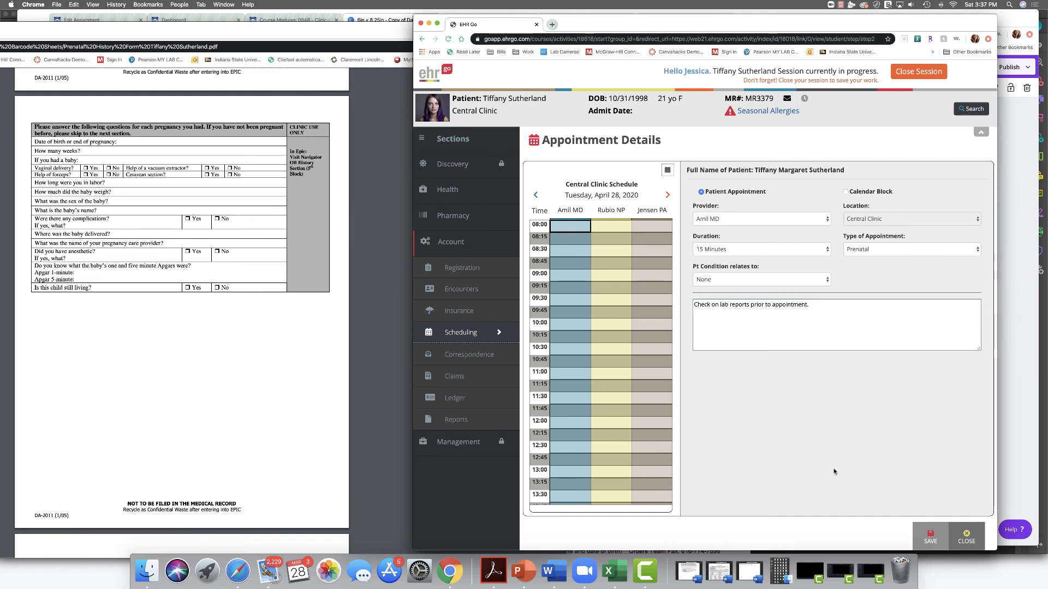
pyautogui.click(931, 537)
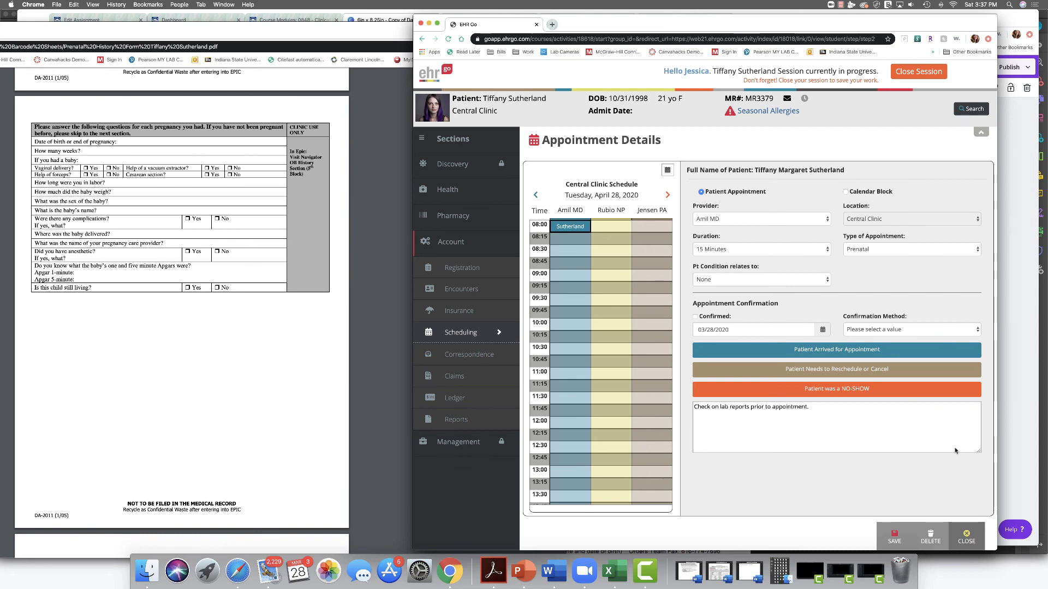
pyautogui.click(894, 539)
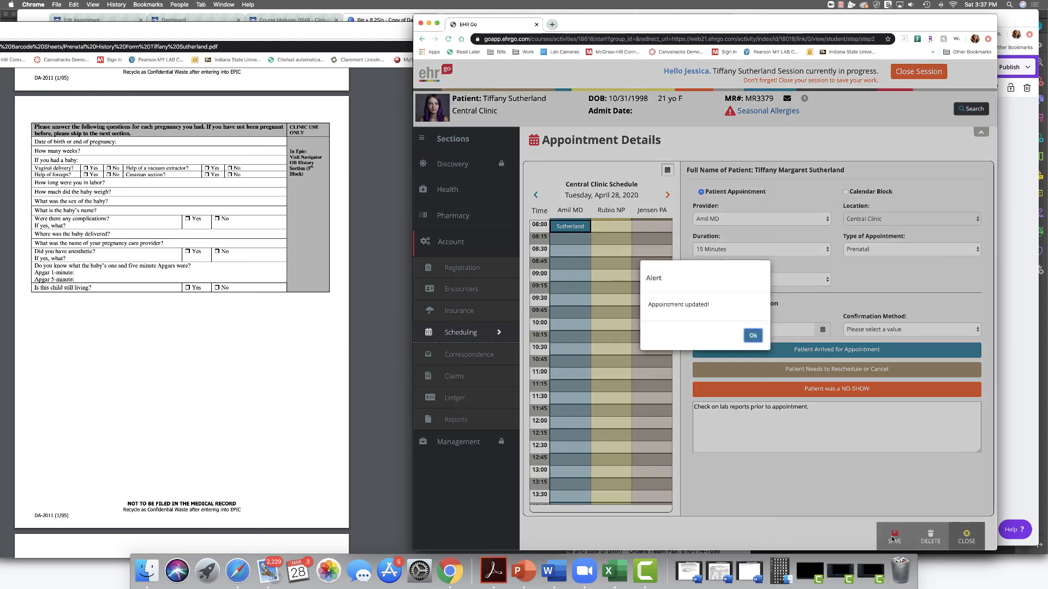
pyautogui.click(756, 338)
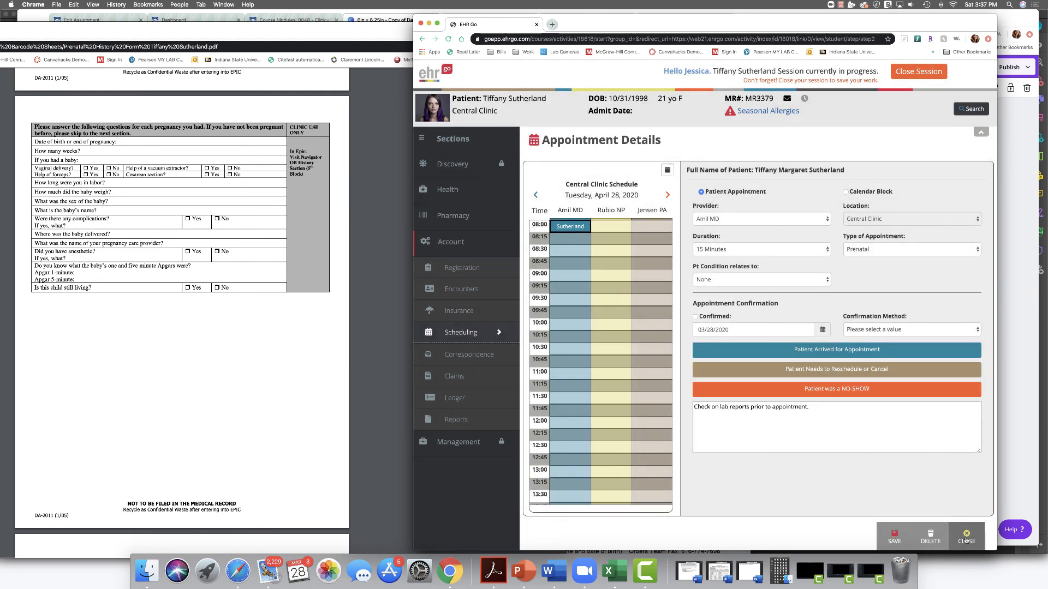
pyautogui.click(461, 333)
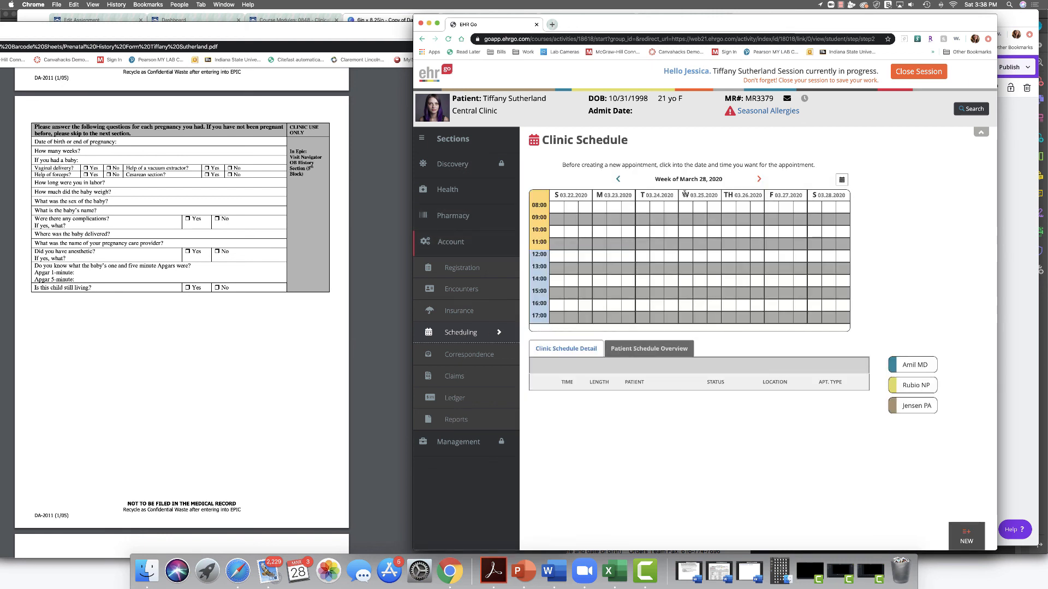
pyautogui.click(647, 353)
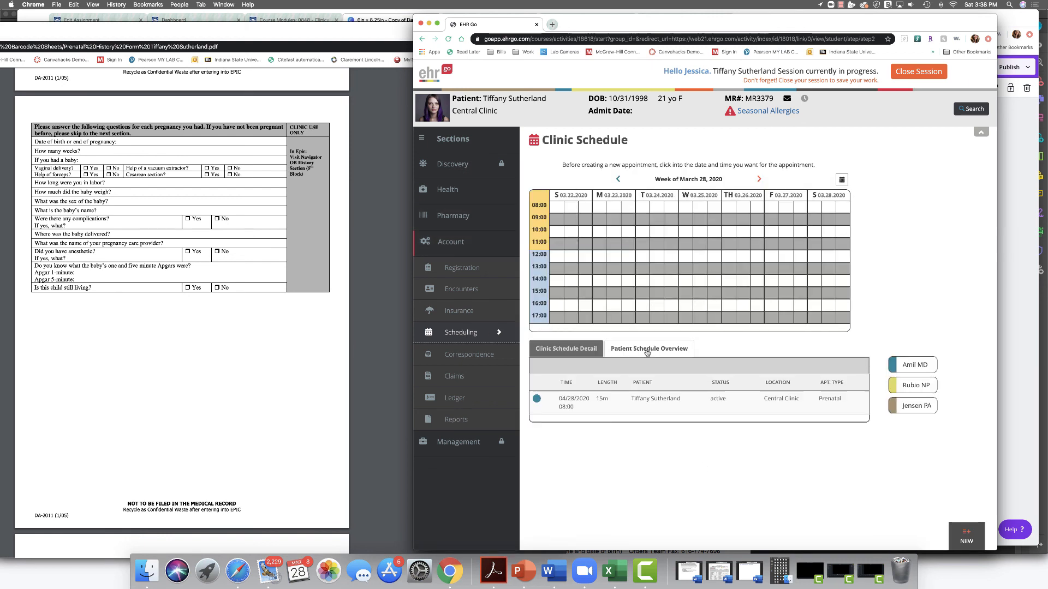